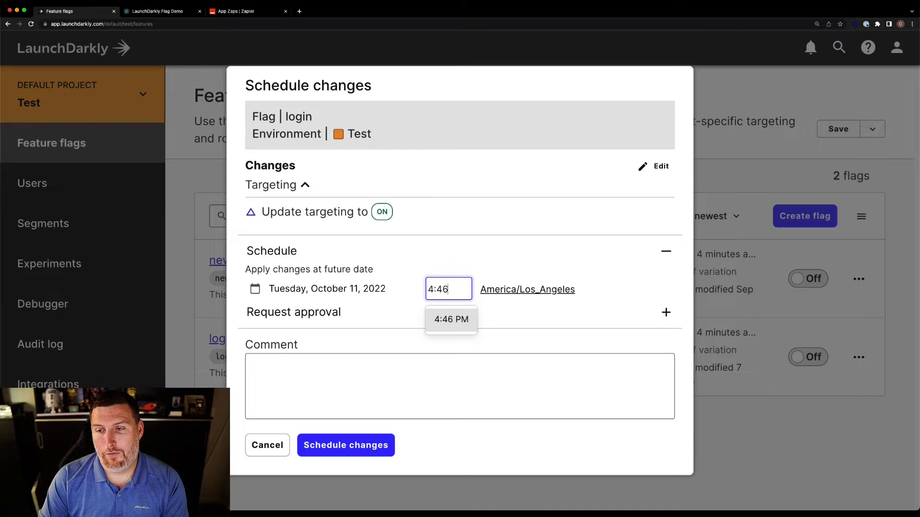
left_click(463, 321)
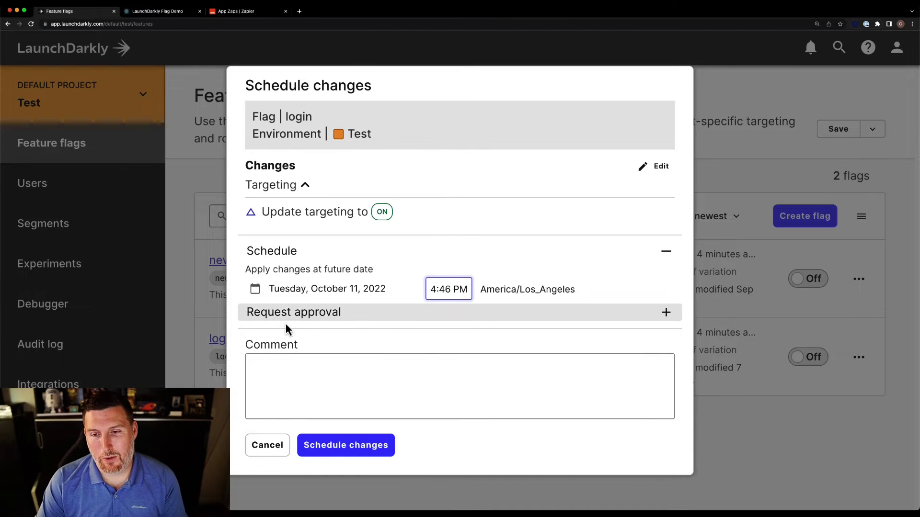
left_click(323, 317)
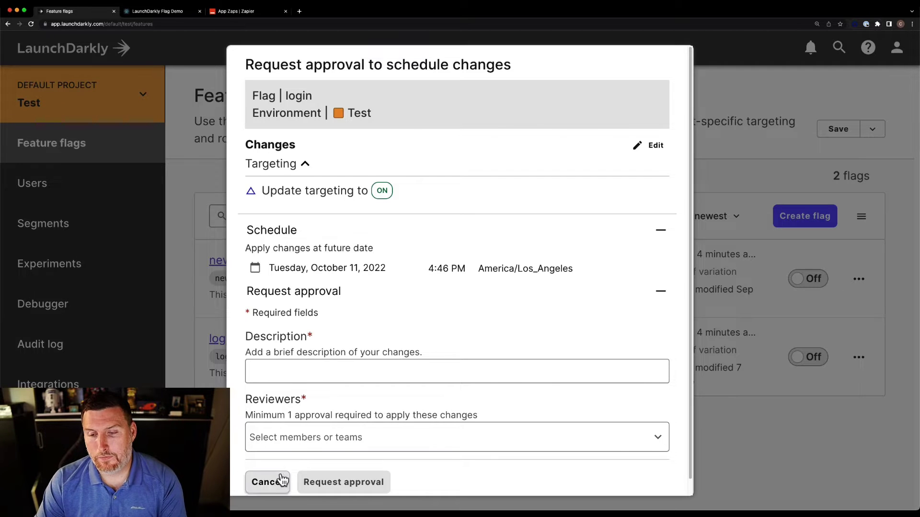
left_click(267, 482)
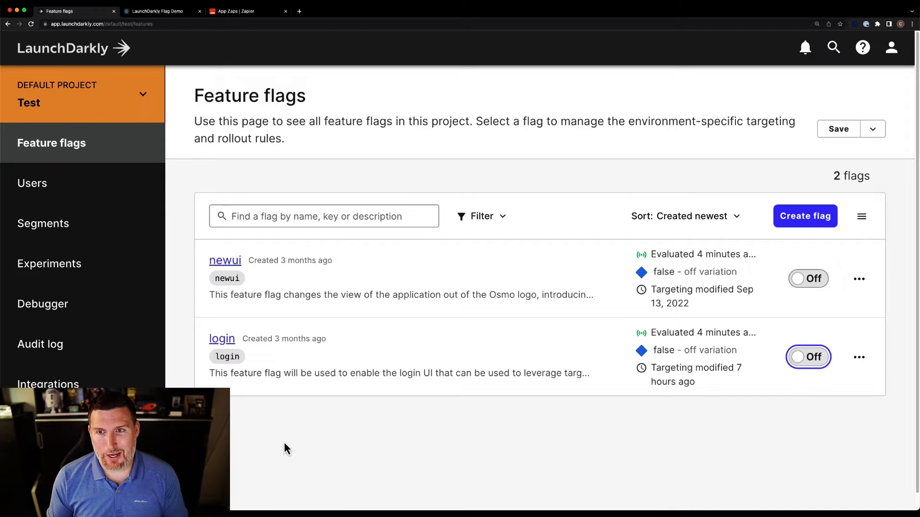
Set up a progressive rollout workflow for the login flag with a frequency of 4 days and proceed to its review.
left_click(222, 340)
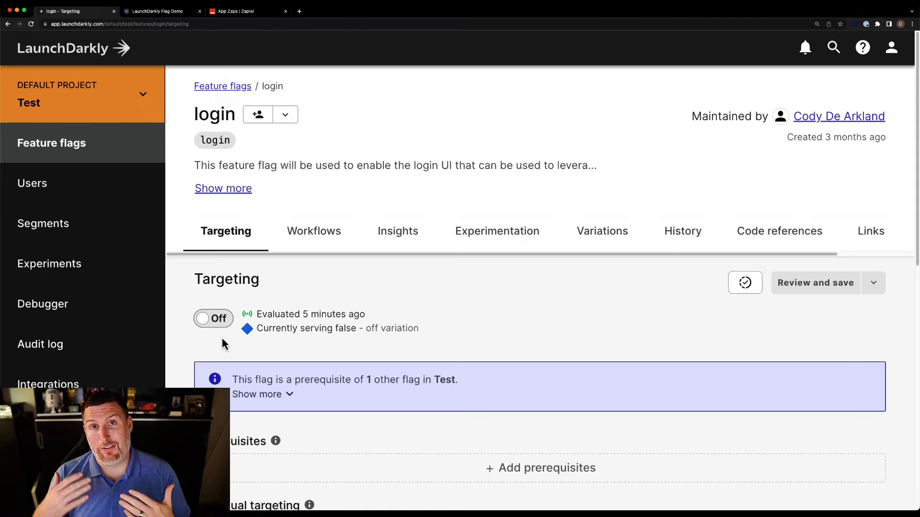
left_click(324, 232)
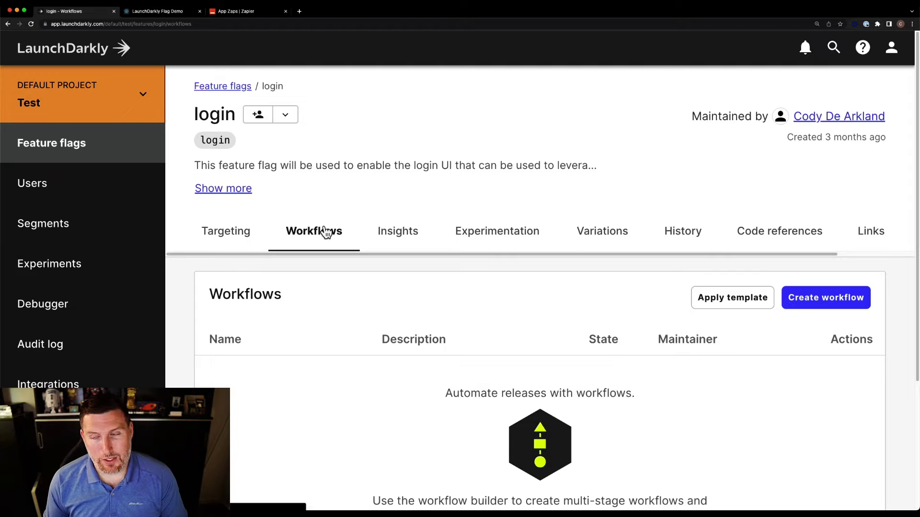
left_click(804, 299)
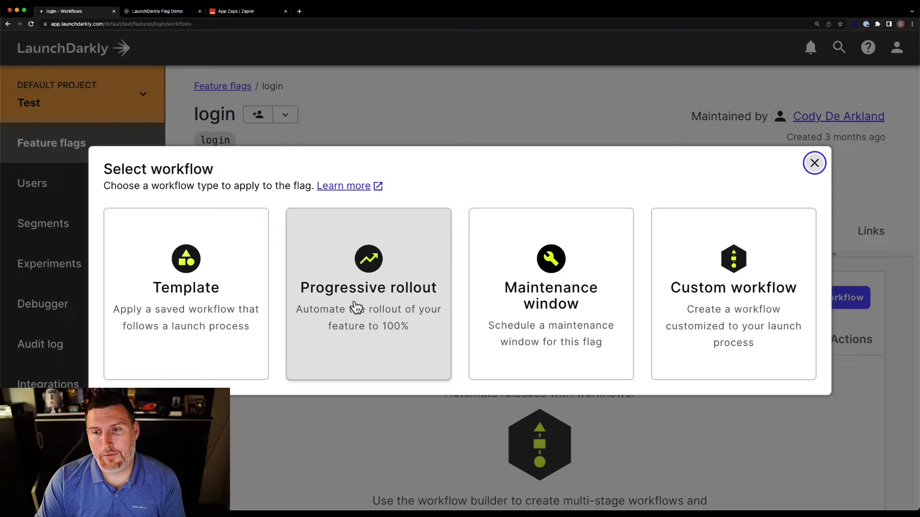
left_click(349, 319)
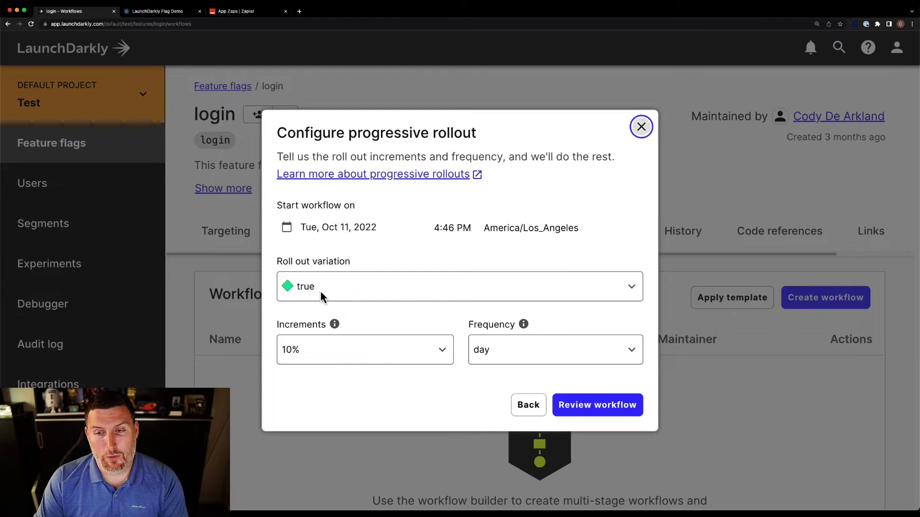
left_click(554, 355)
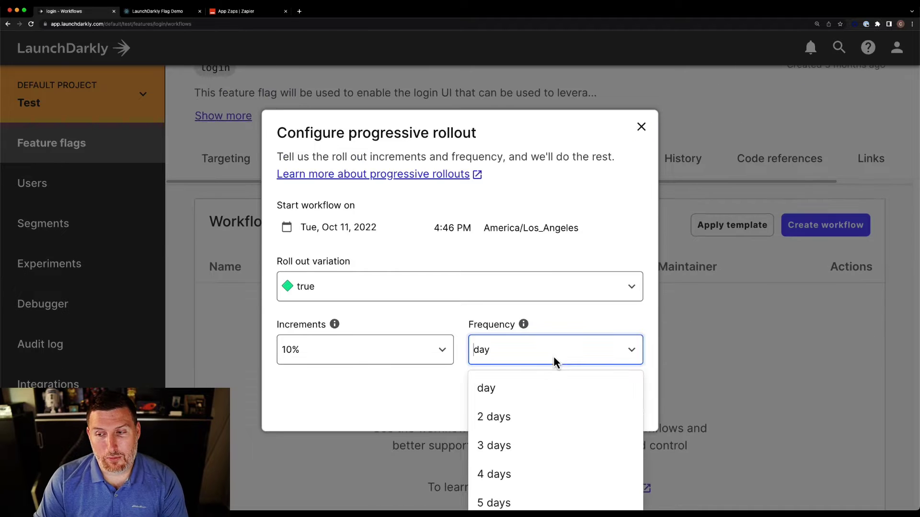
left_click(507, 475)
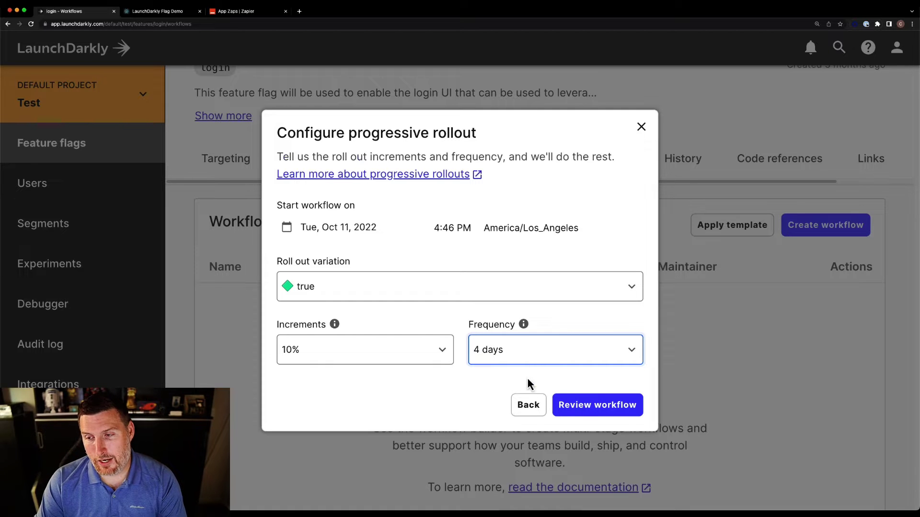
left_click(606, 409)
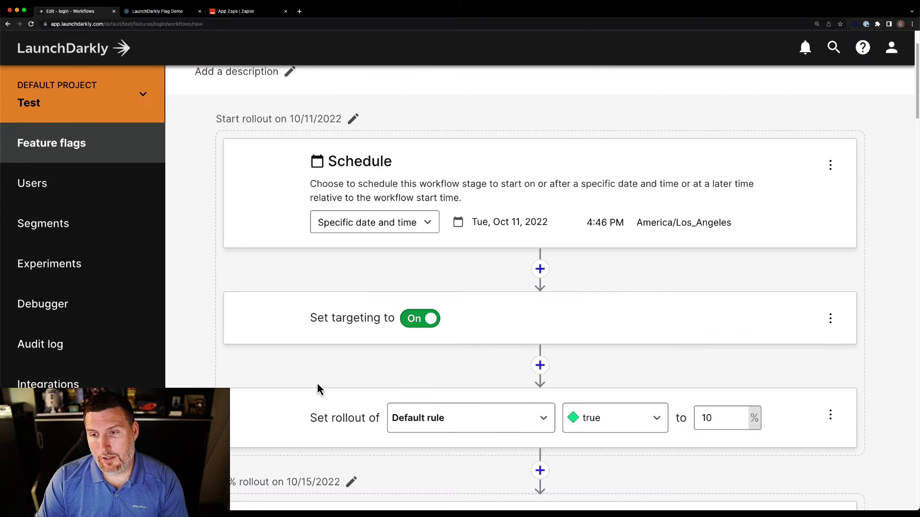
Examine the scheduled dates and rollout percentages of every stage in the login flag's progressive rollout workflow.
scroll(318, 382, "down", 7)
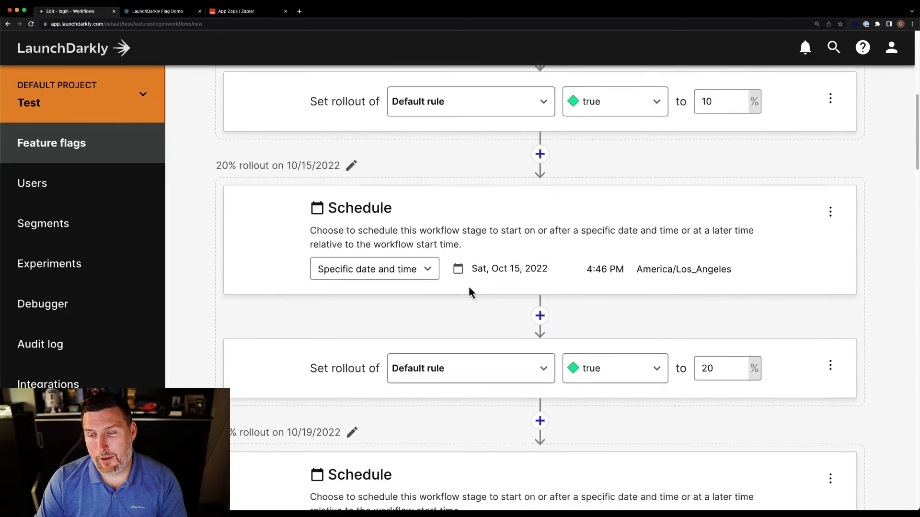
scroll(472, 278, "down", 3)
scroll(677, 287, "down", 2)
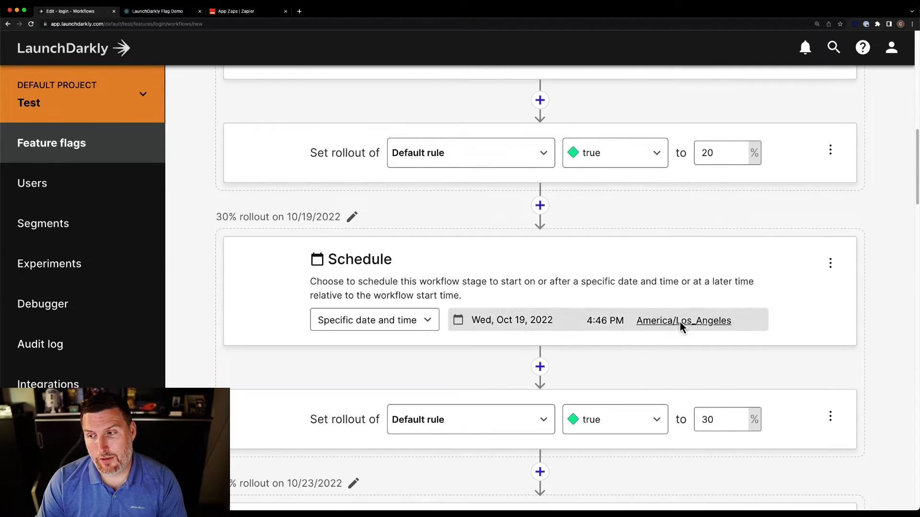
scroll(700, 438, "down", 10)
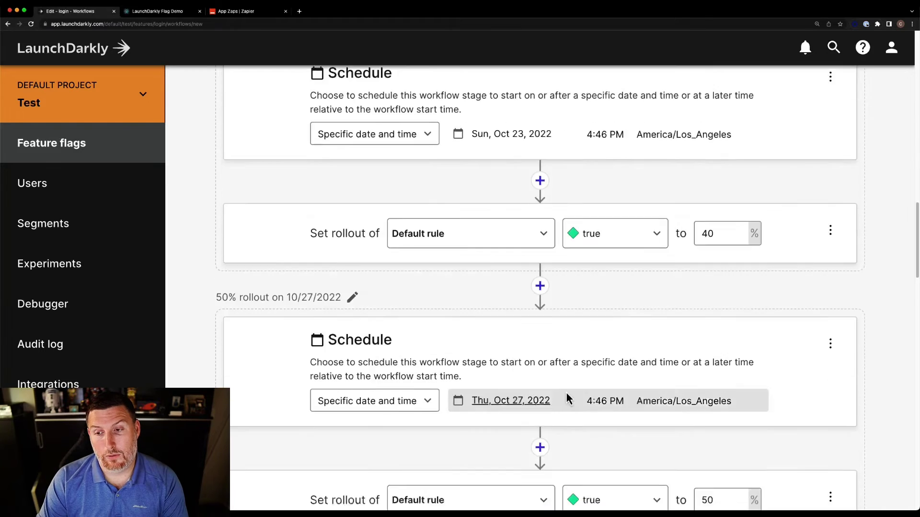
scroll(536, 378, "down", 3)
scroll(367, 364, "down", 1)
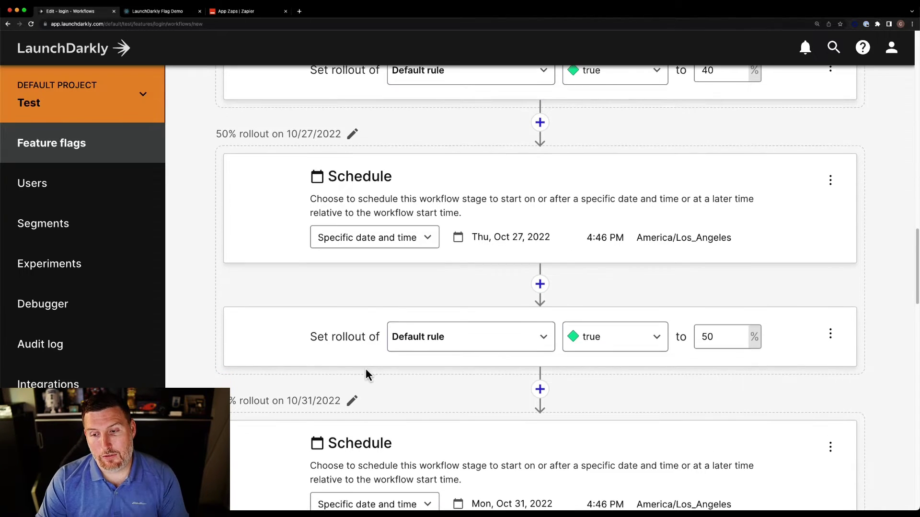
scroll(369, 366, "down", 3)
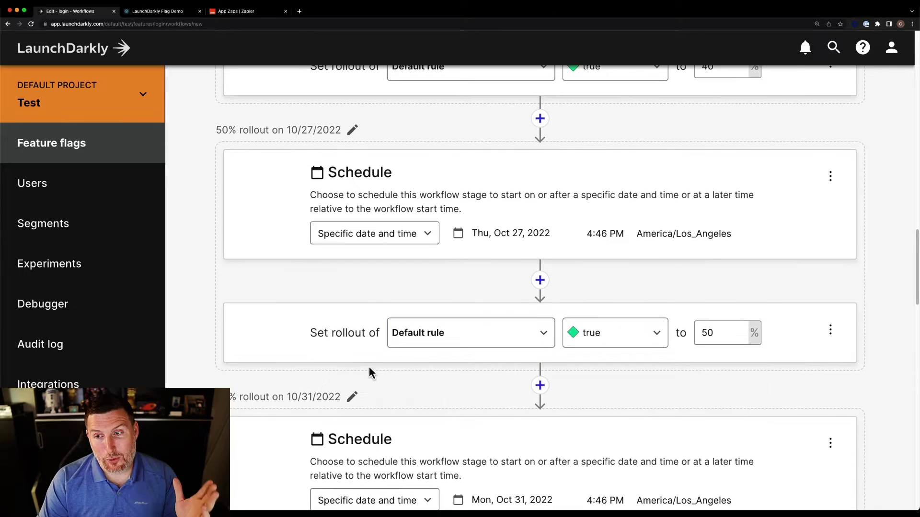
scroll(381, 367, "down", 1)
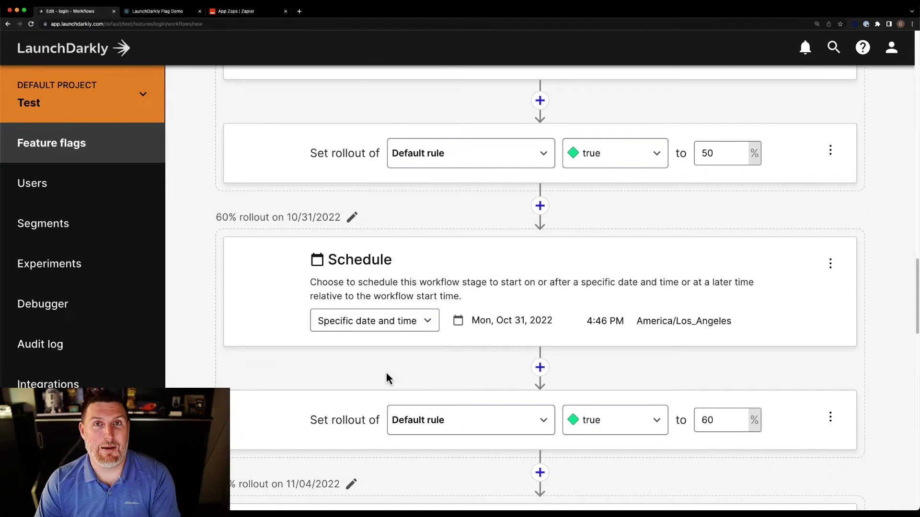
scroll(386, 372, "down", 12)
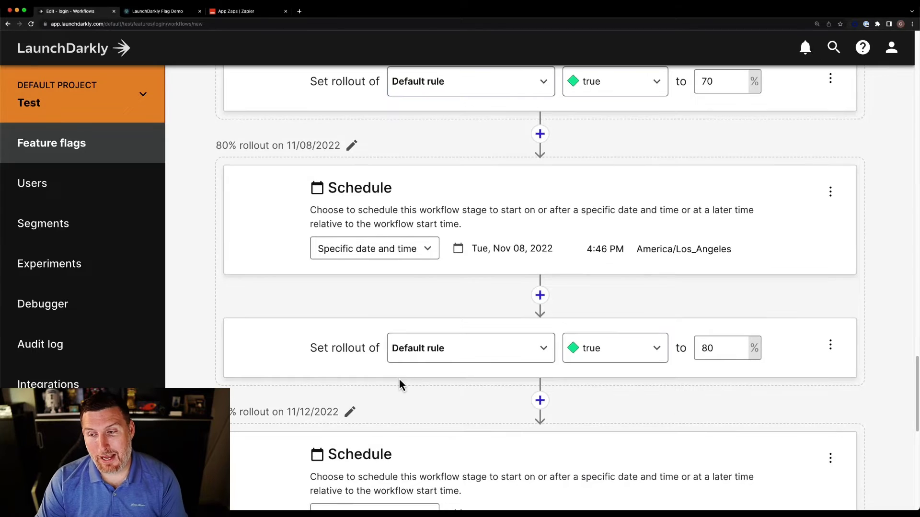
scroll(399, 379, "down", 10)
scroll(392, 378, "up", 20)
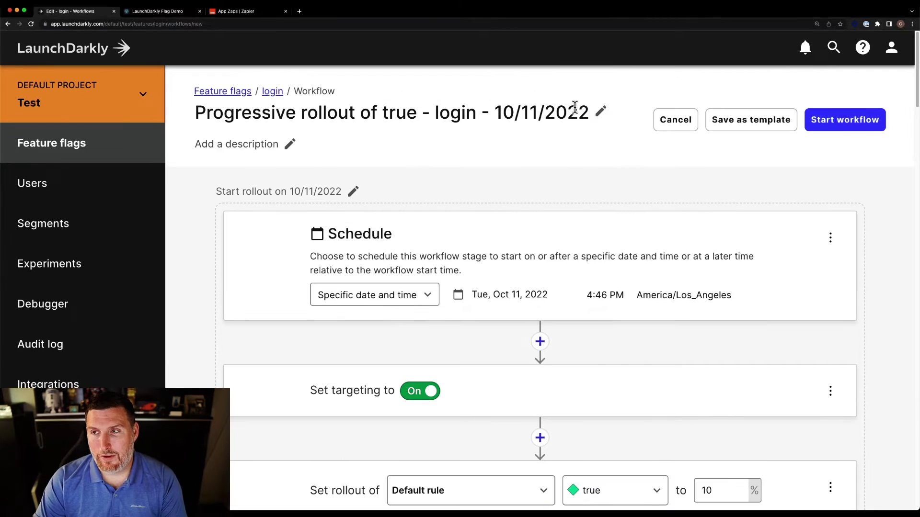
Rename the workflow as "My Progressive Rollout".
left_click(601, 111)
double_click(469, 113)
triple_click(469, 113)
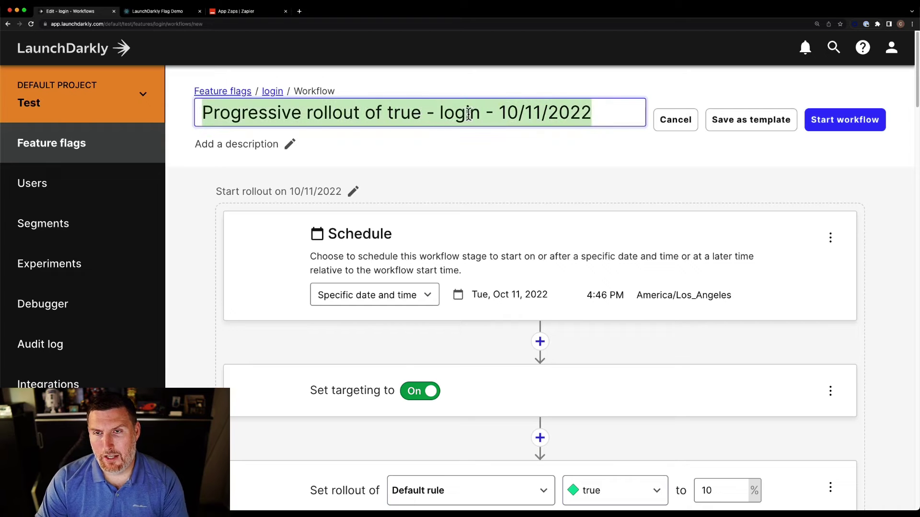
type("My PRog")
key("BackSpace")
key("BackSpace")
key("BackSpace")
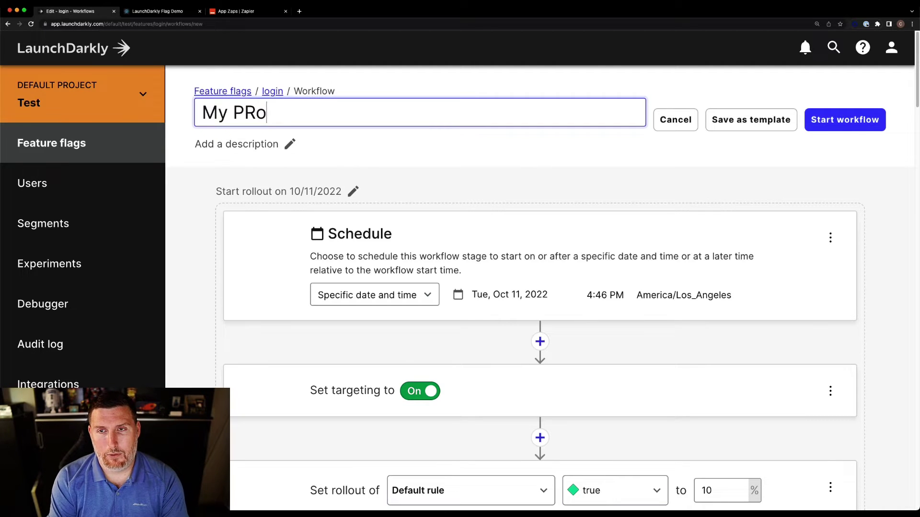
type("rogressive Rollout")
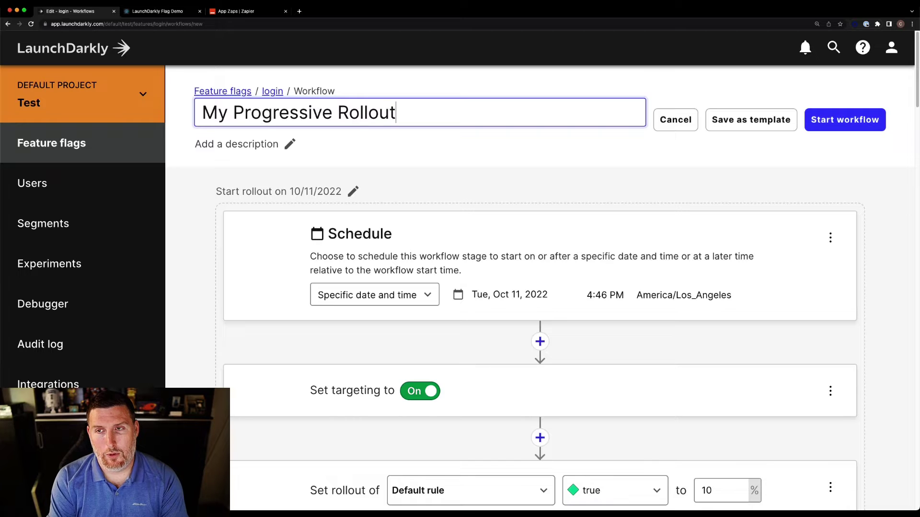
left_click(509, 145)
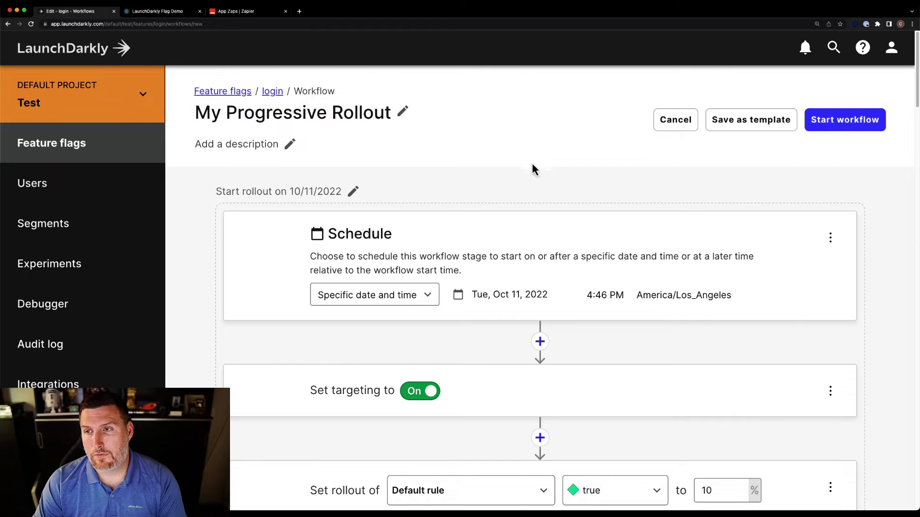
Save the workflow as a template named "Progressive Rollout by 10" and start the workflow on the login flag.
left_click(756, 127)
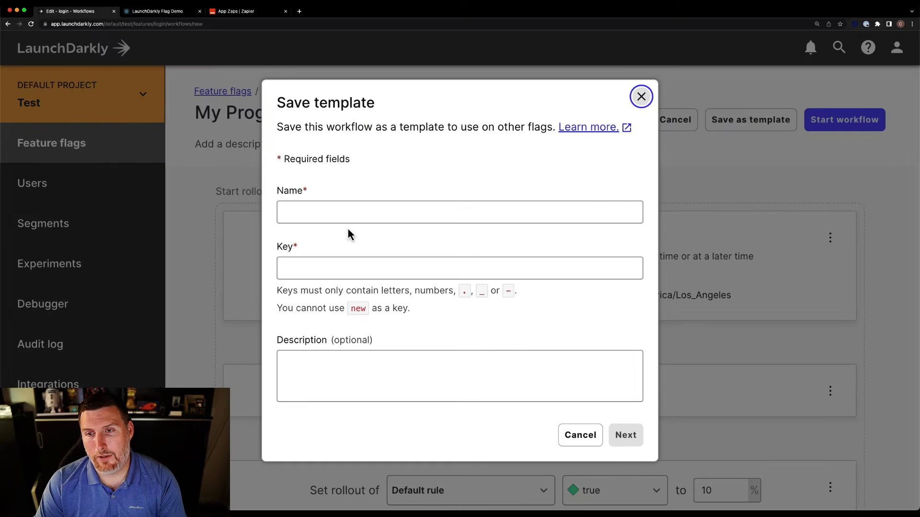
left_click(364, 212)
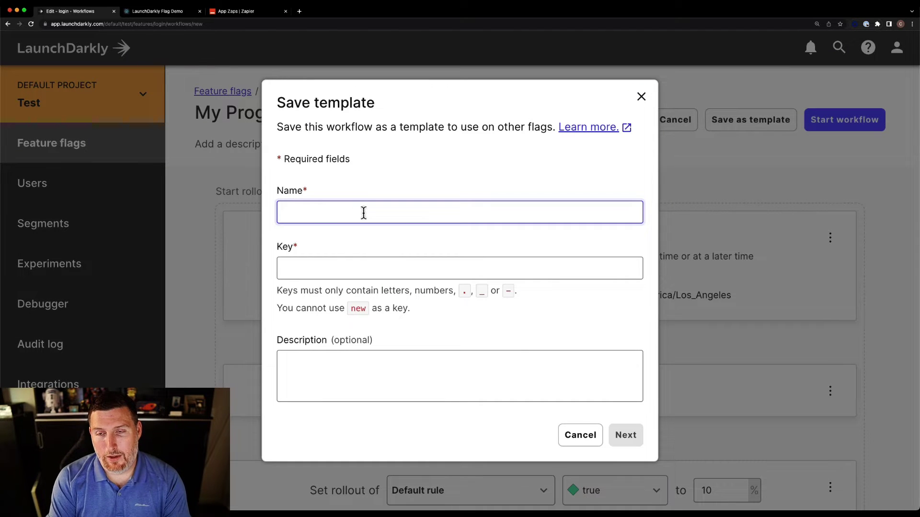
type("Progressive Rollo")
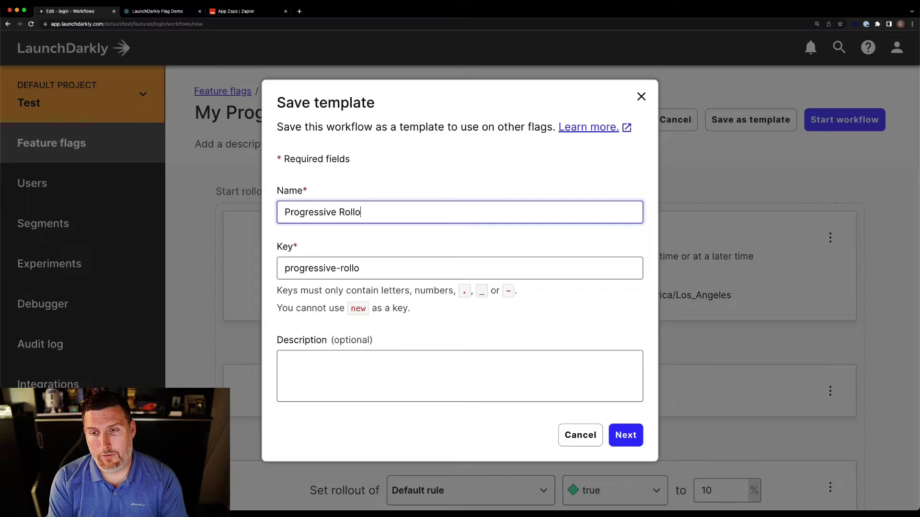
type("ut by 10")
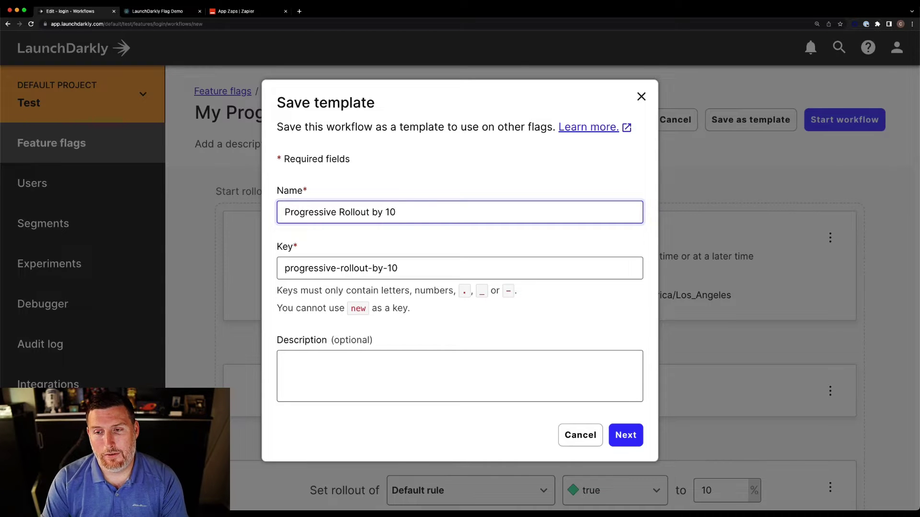
left_click(627, 435)
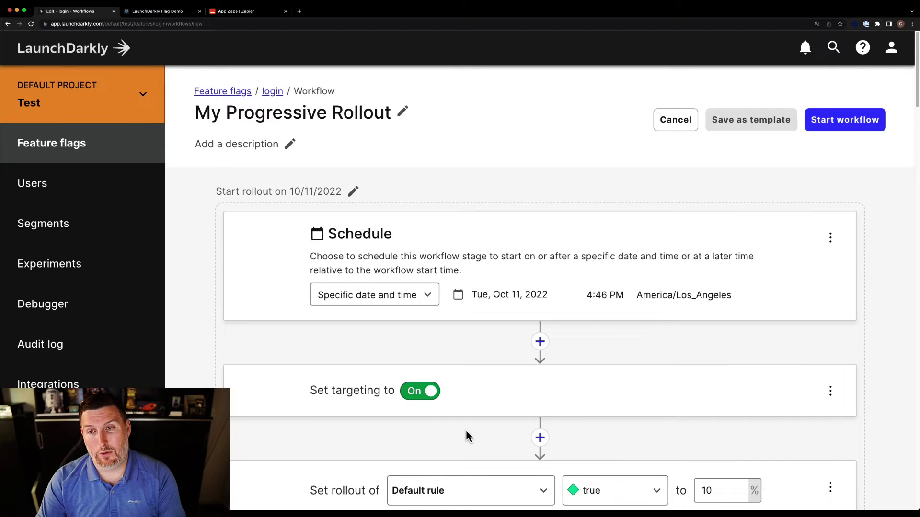
left_click(833, 126)
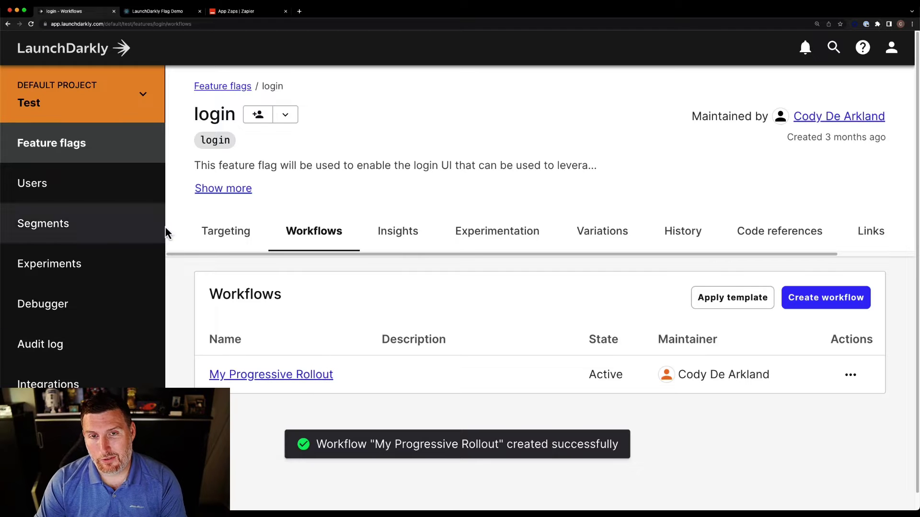
Apply the "Progressive Rollout by 10" template to a new workflow on the newui flag.
left_click(80, 163)
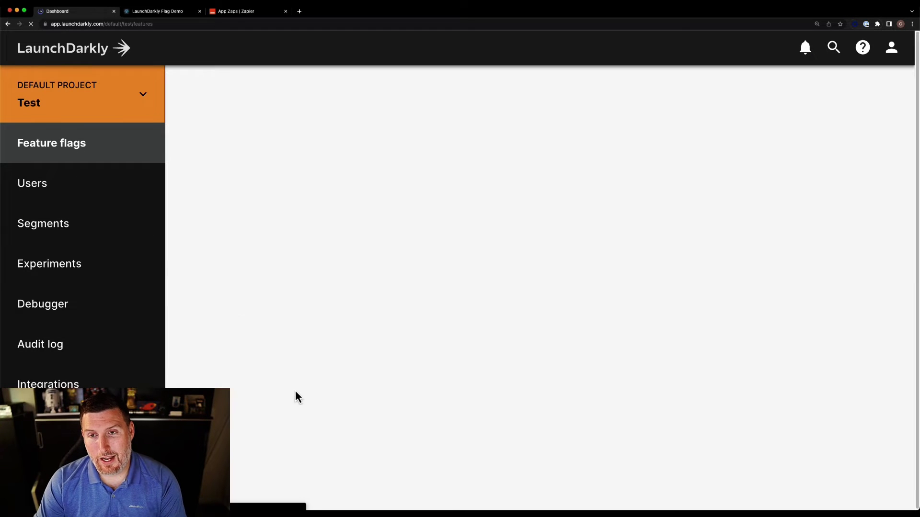
left_click(225, 261)
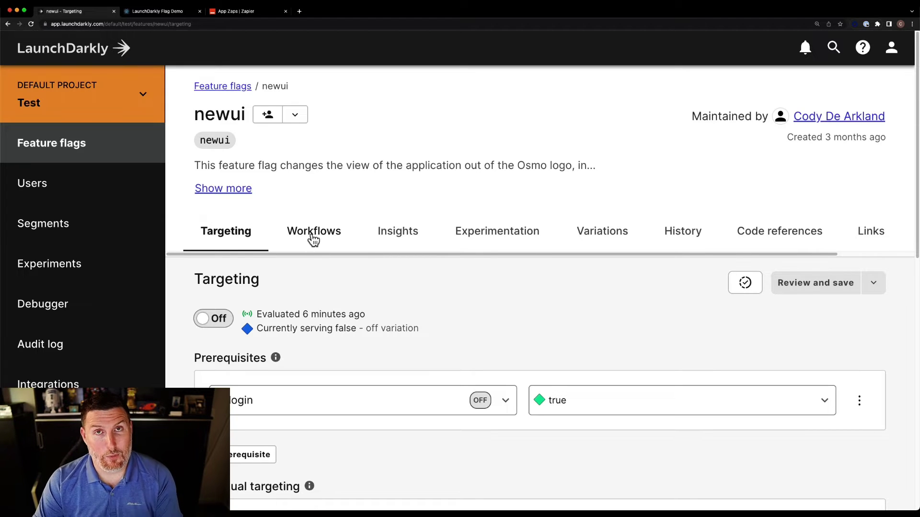
left_click(314, 235)
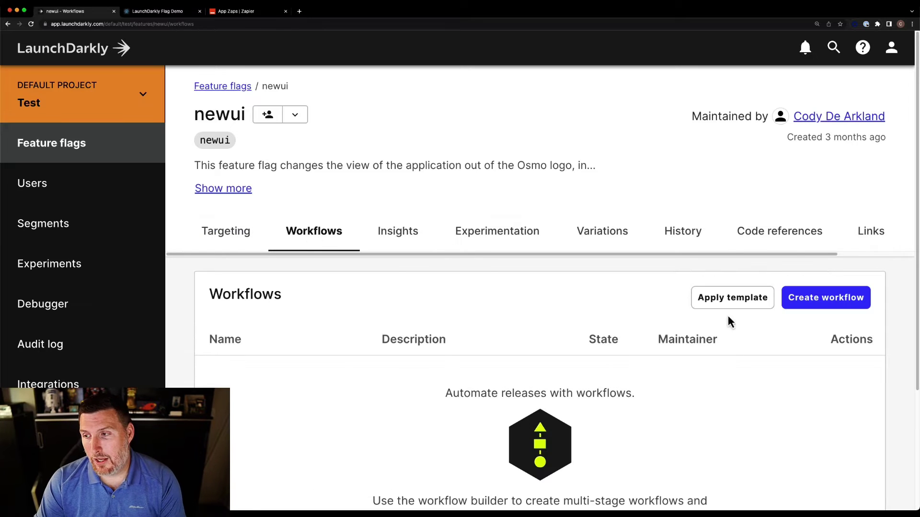
left_click(712, 304)
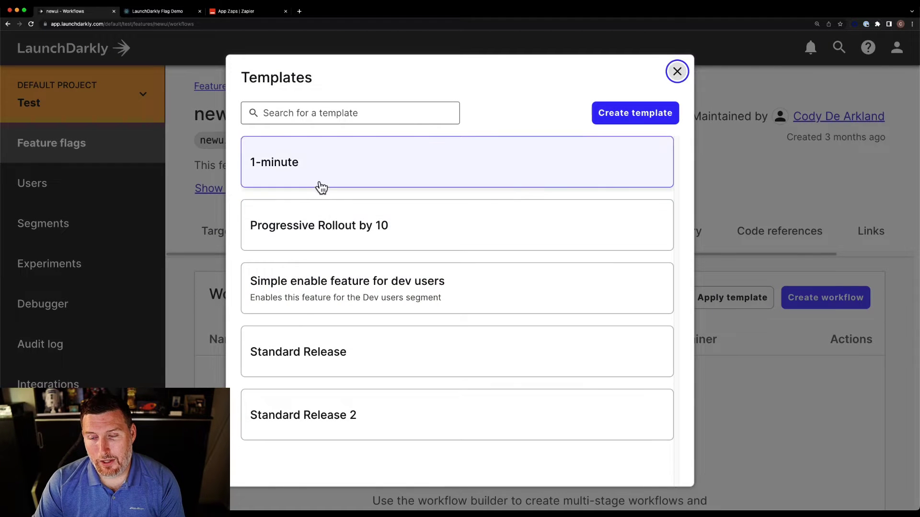
left_click(290, 235)
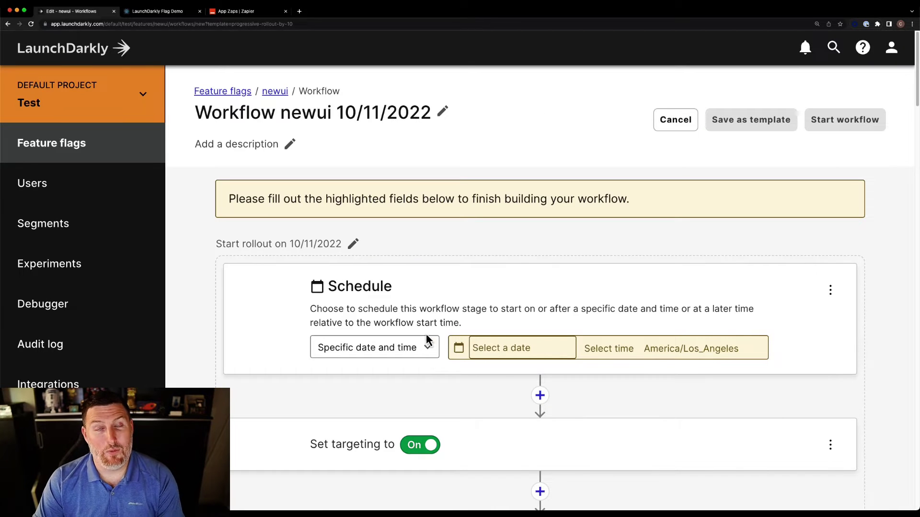
Schedule the newui workflow's first stage for October 11, 2022 at 4:50 PM and start the workflow.
left_click(457, 347)
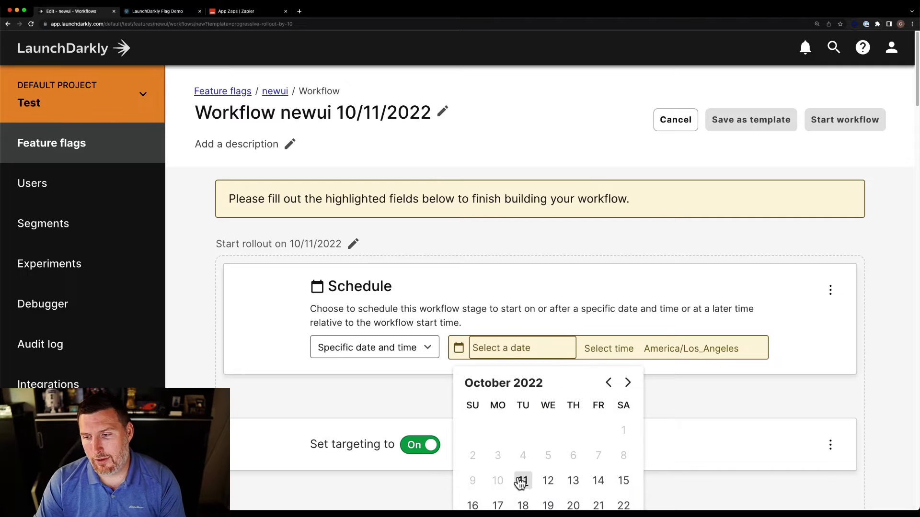
left_click(524, 481)
left_click(604, 297)
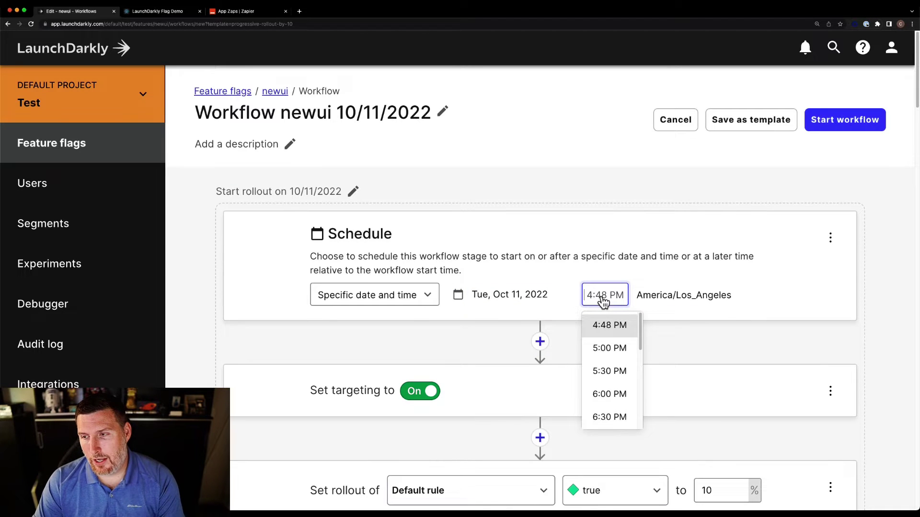
left_click(605, 303)
left_click(604, 304)
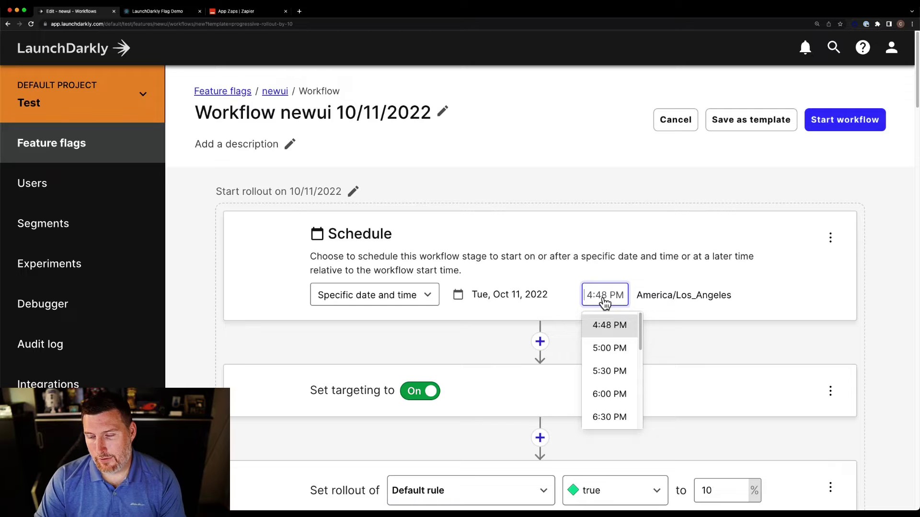
type("4:50")
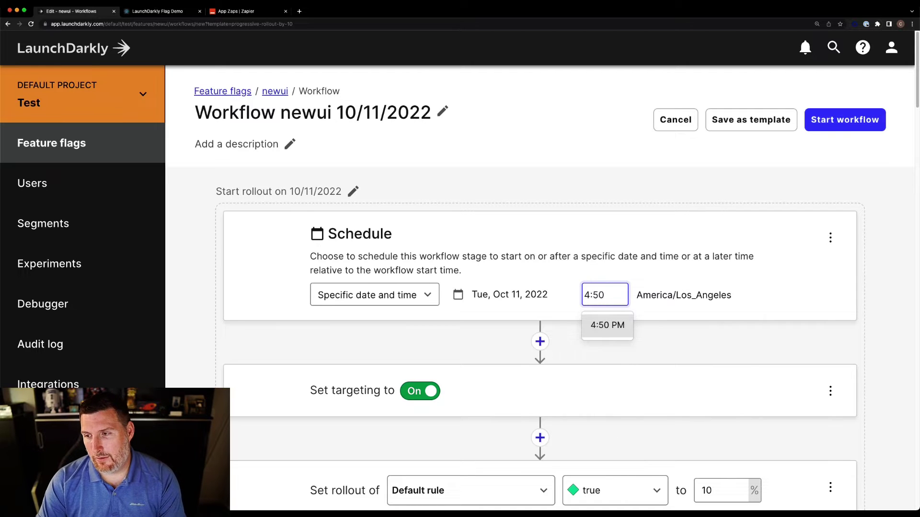
left_click(606, 325)
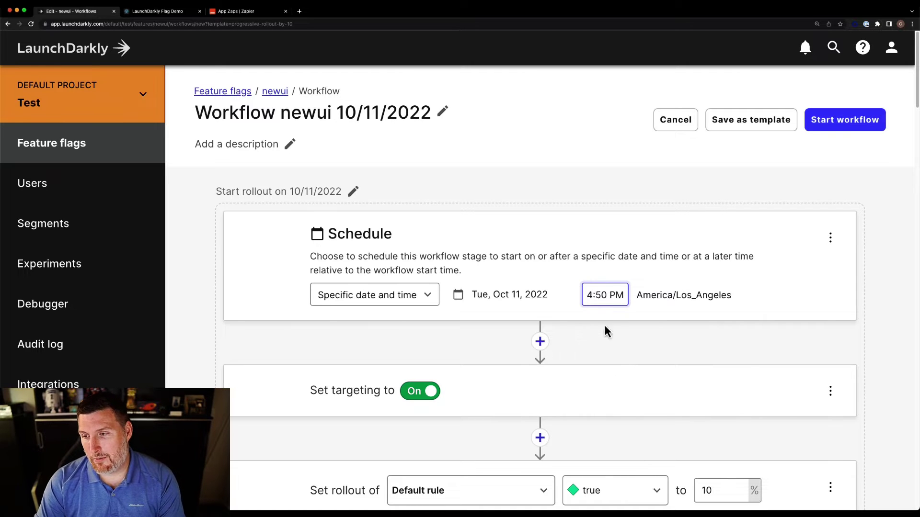
left_click(828, 127)
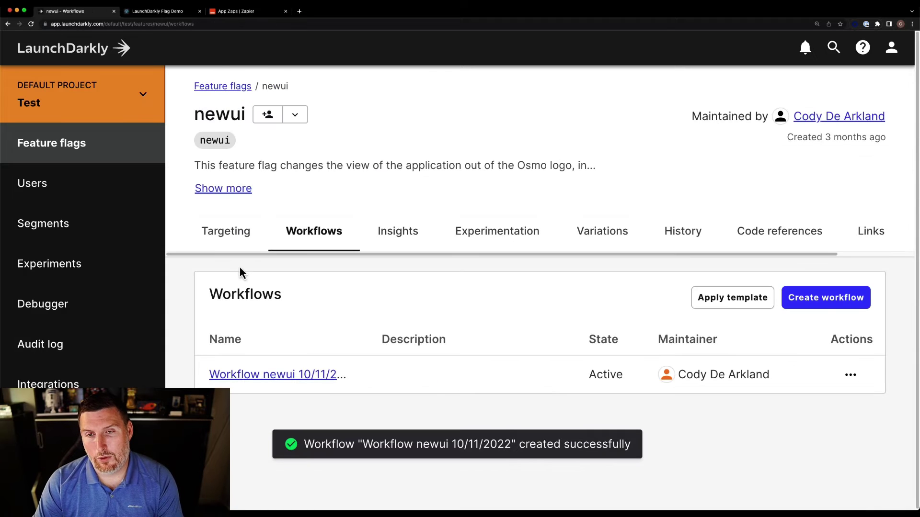
Check the login flag's rollout progress and view the login form in the LaunchDarkly Flag Demo app.
left_click(91, 149)
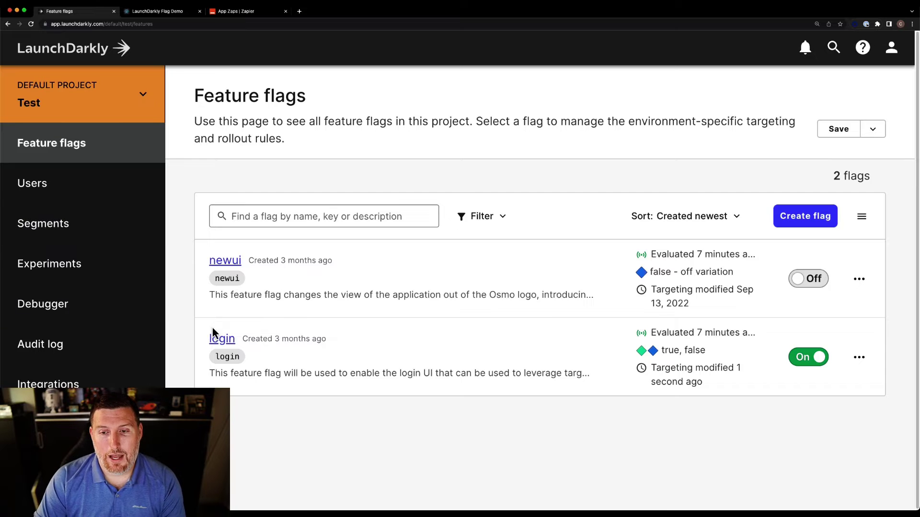
left_click(218, 339)
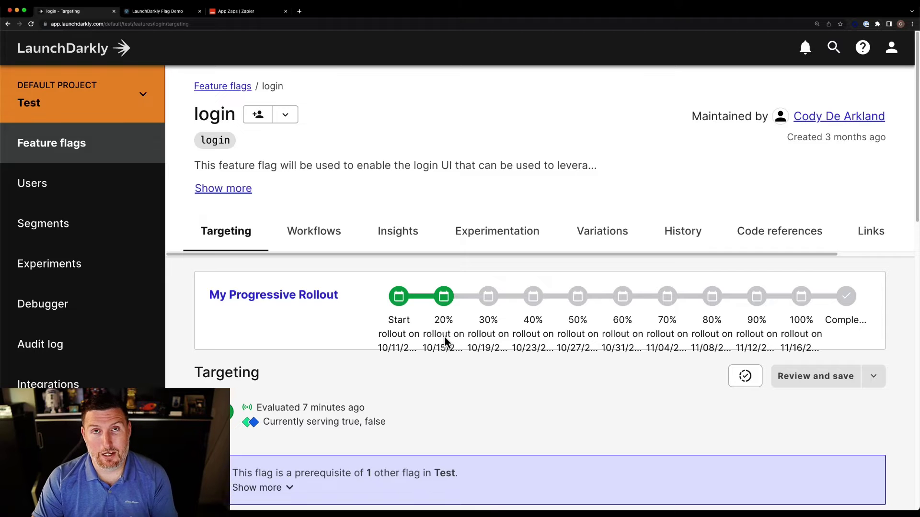
left_click(165, 13)
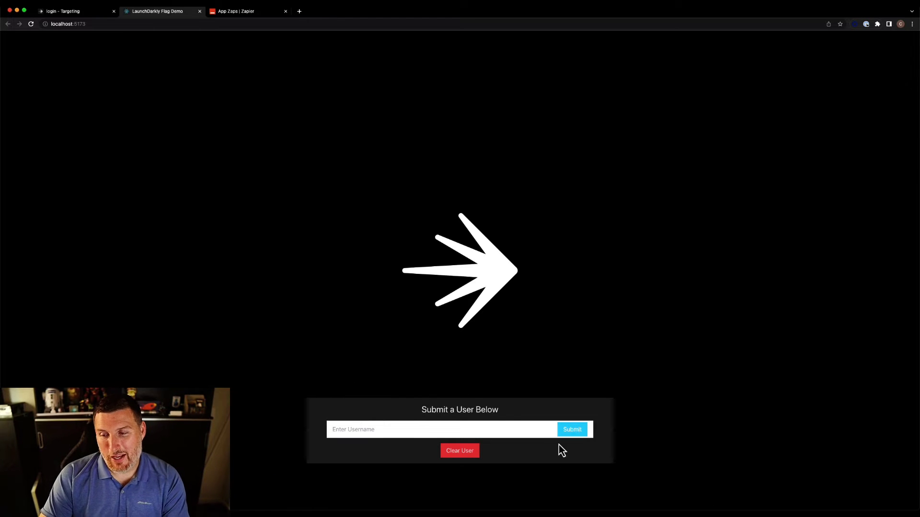
left_click(93, 14)
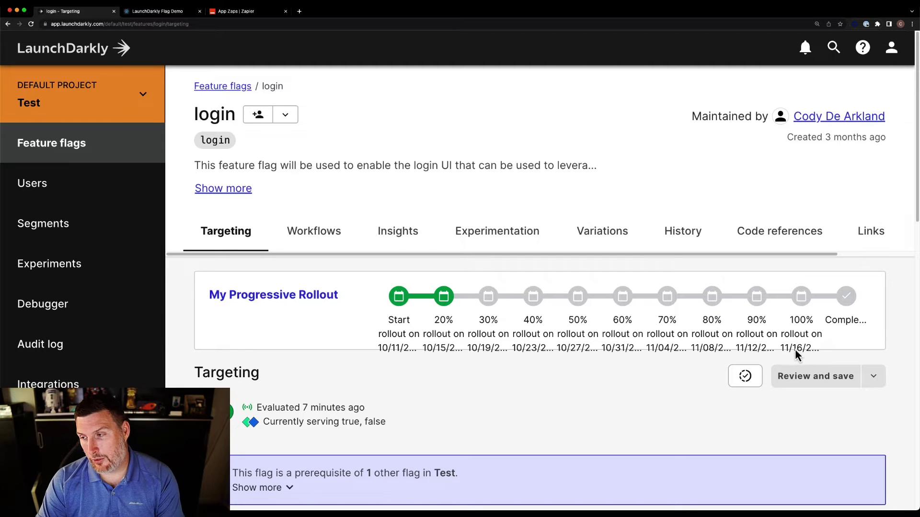
Delete the "My Progressive Rollout" workflow from the login flag, confirming with the flag name "login".
left_click(280, 296)
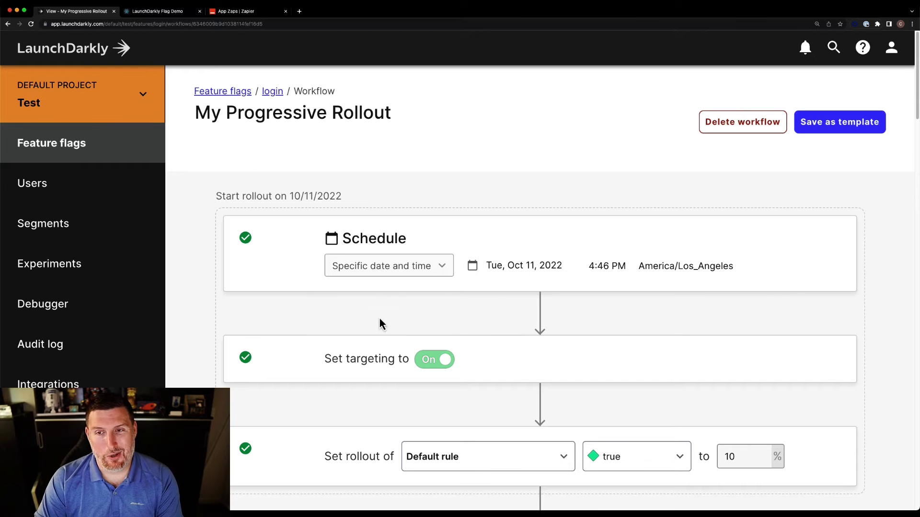
left_click(747, 126)
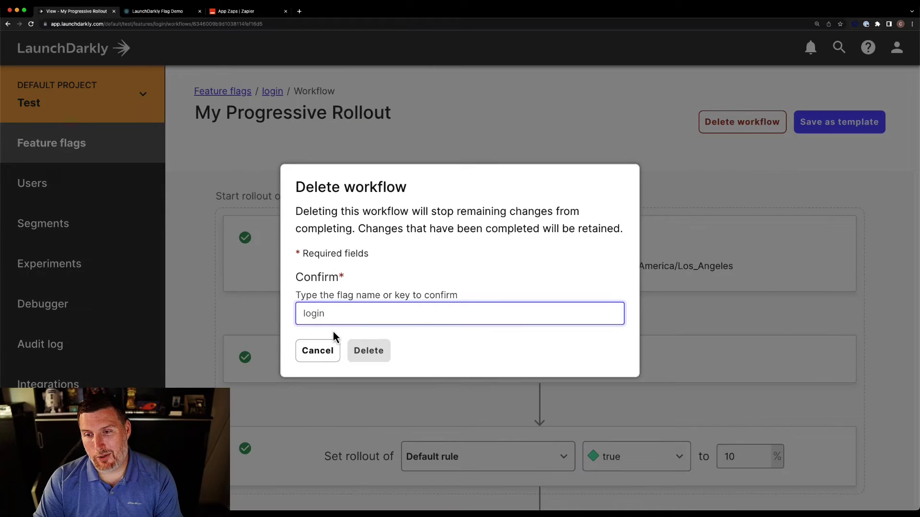
type("login")
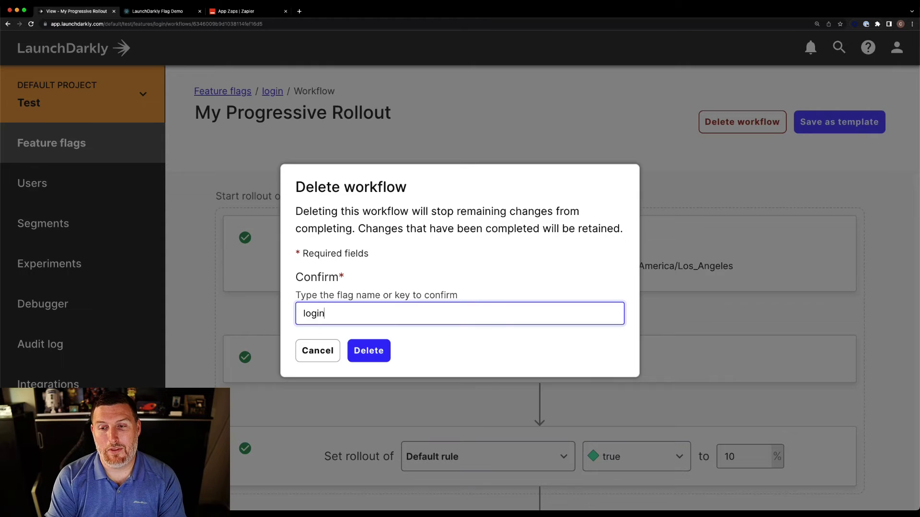
left_click(364, 350)
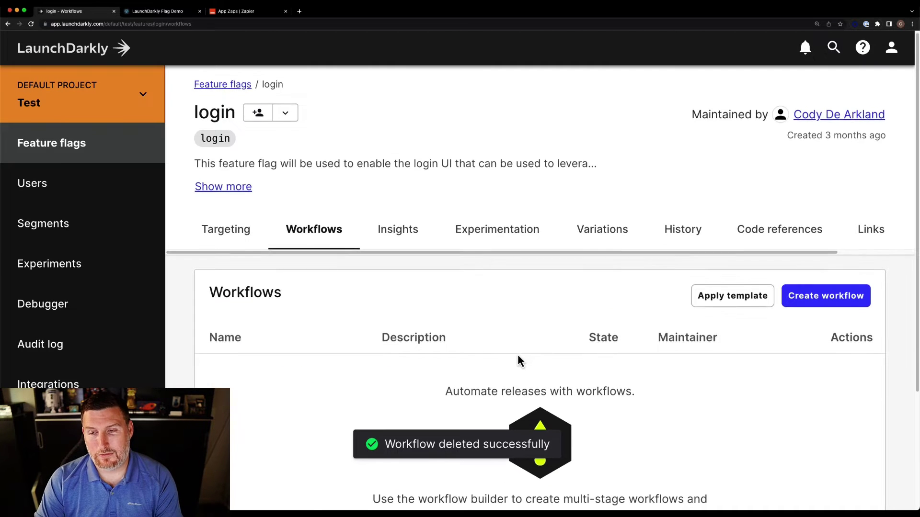
Delete the "Workflow newui 10/11/2022" workflow from the newui flag, confirming with the flag name "newui".
scroll(517, 355, "down", 3)
left_click(107, 152)
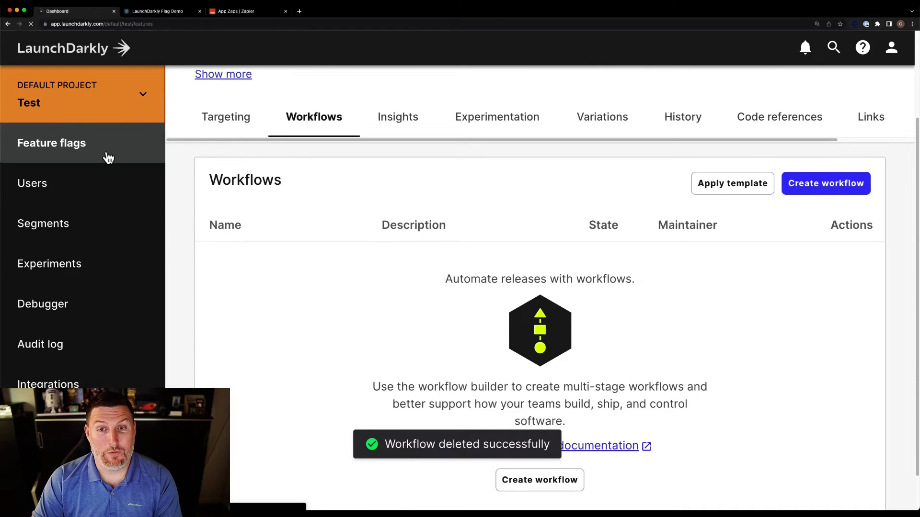
left_click(225, 262)
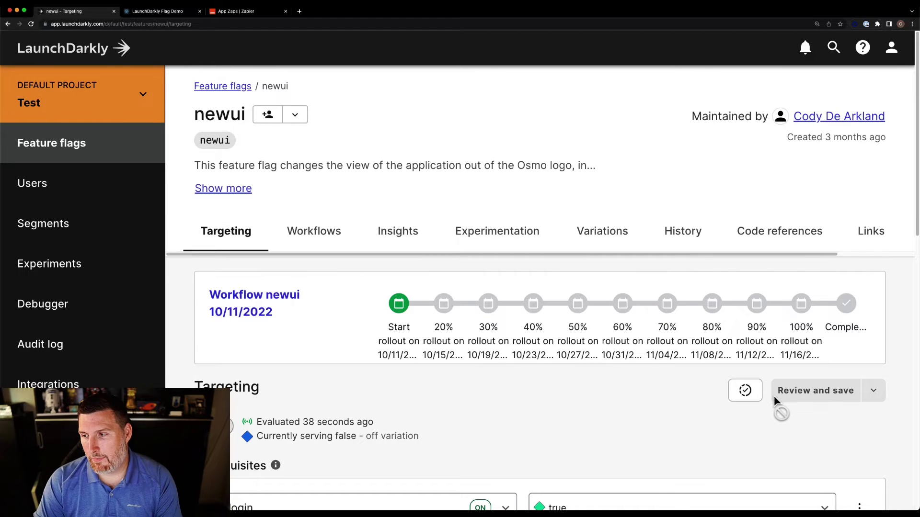
left_click(252, 308)
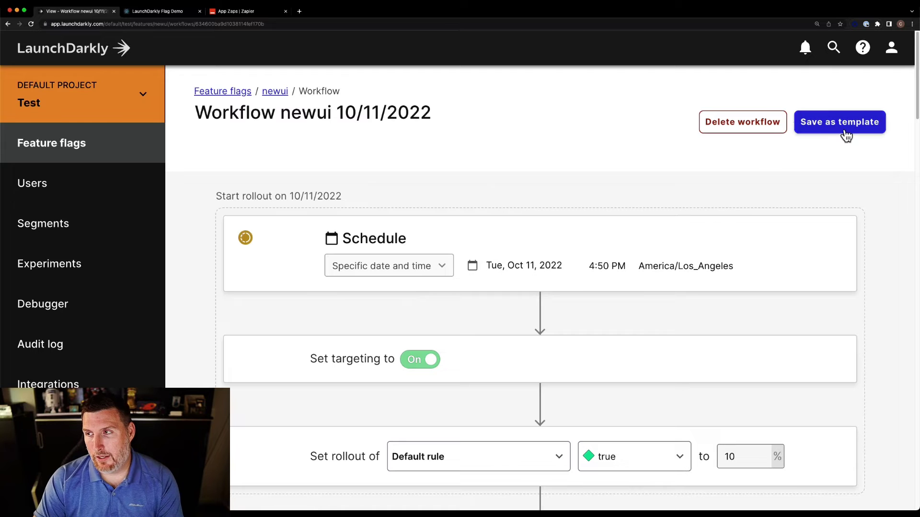
left_click(755, 125)
type("newui")
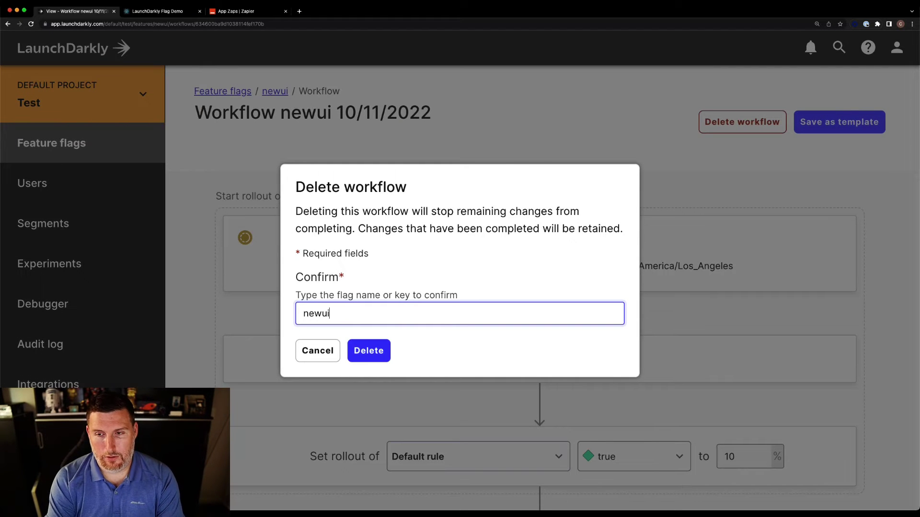
key("Return")
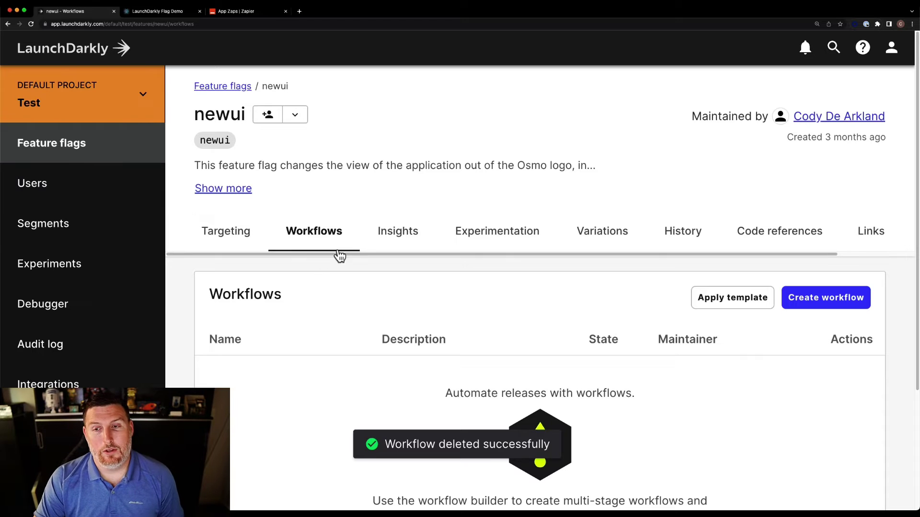
Draft a custom workflow on the newui flag with a scheduled first stage and an unassigned action, and discard the draft.
left_click(807, 301)
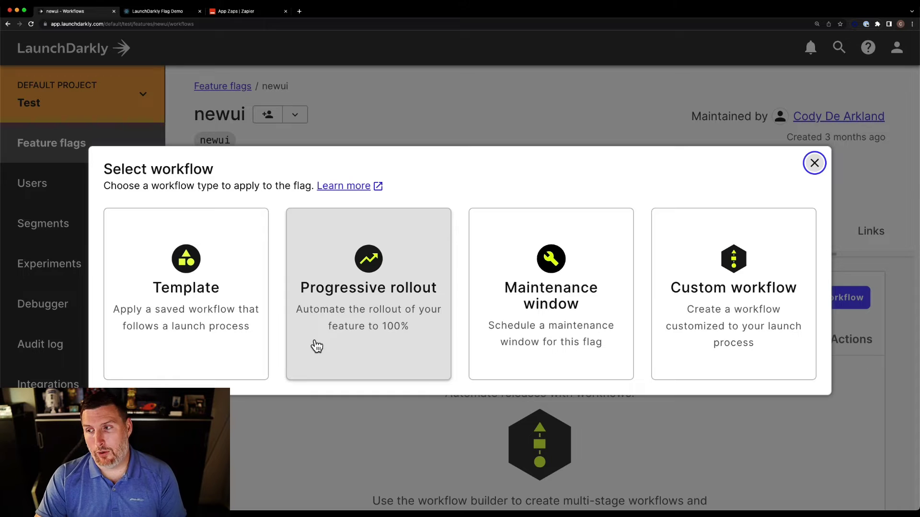
left_click(734, 320)
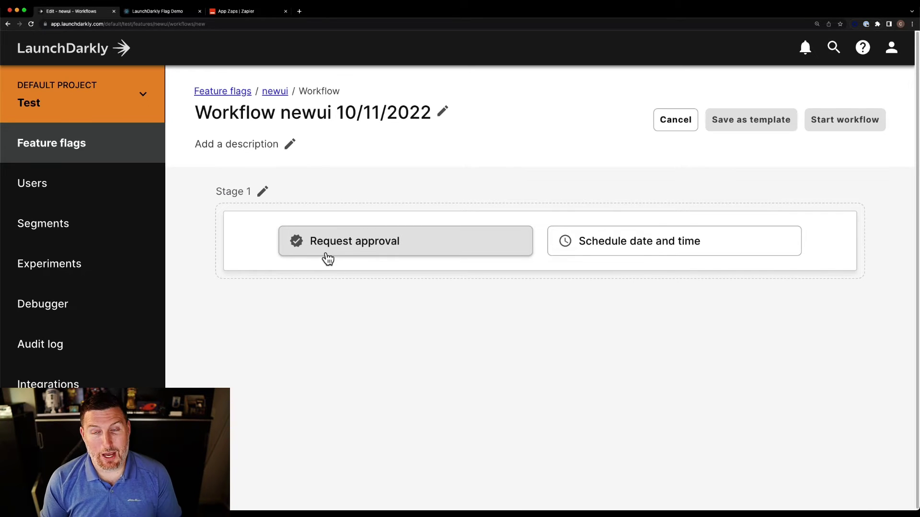
left_click(597, 245)
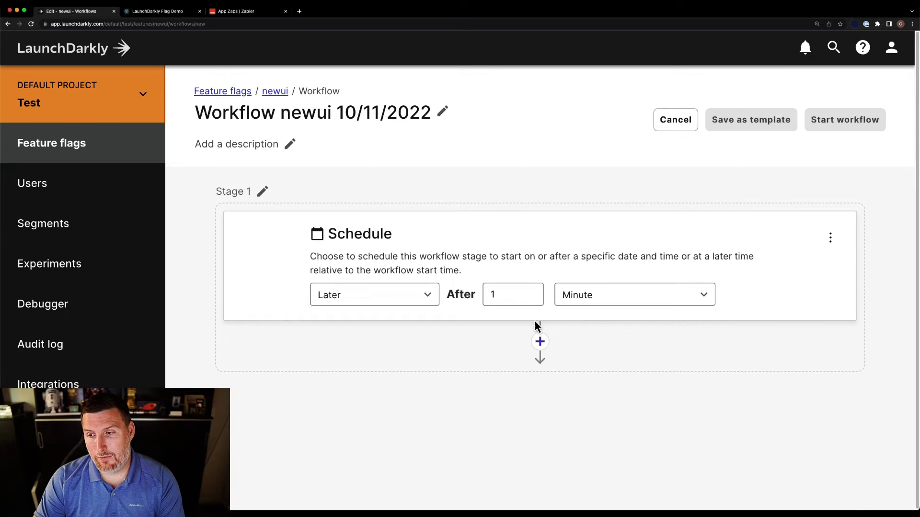
left_click(540, 342)
scroll(426, 373, "down", 1)
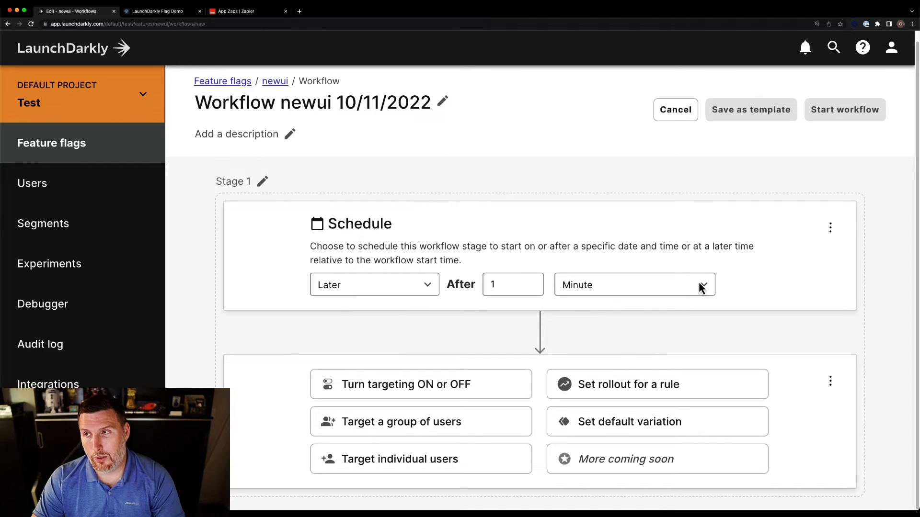
left_click(683, 119)
left_click(654, 313)
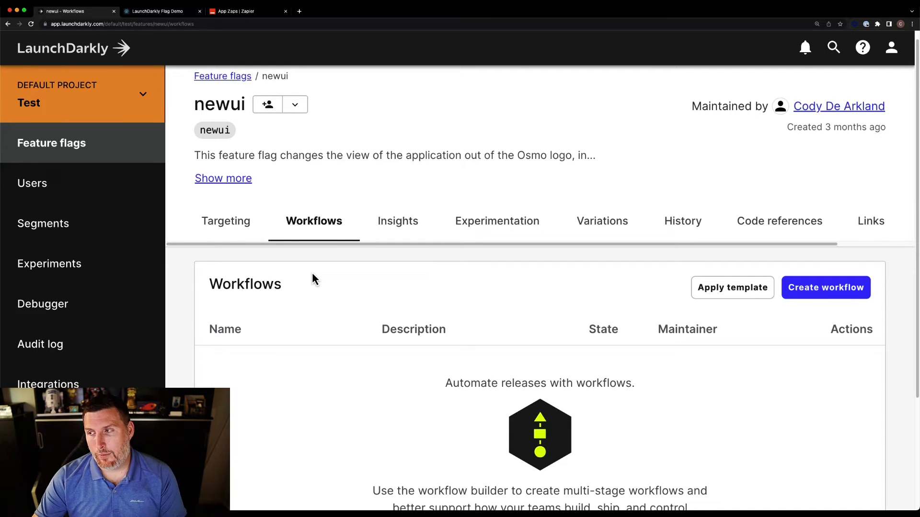
Create a generic trigger in the login flag's Test environment settings that updates flag targeting to OFF.
left_click(89, 158)
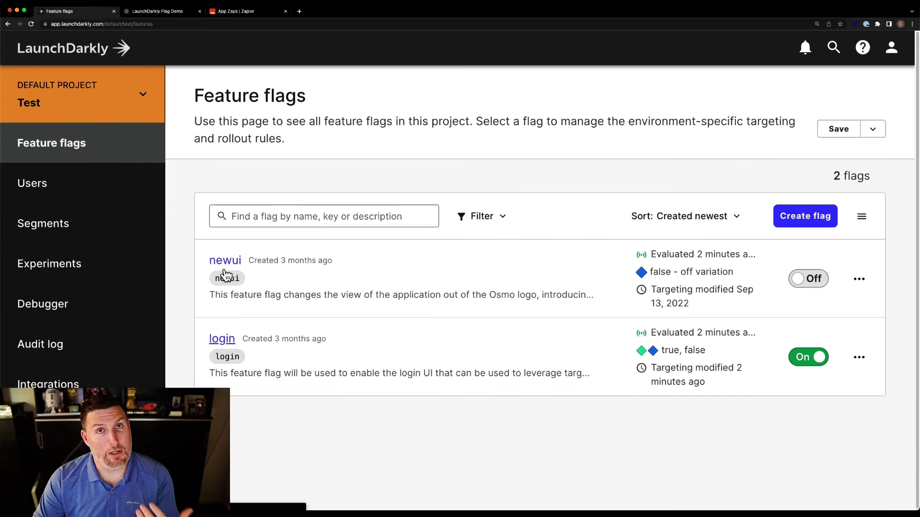
left_click(222, 339)
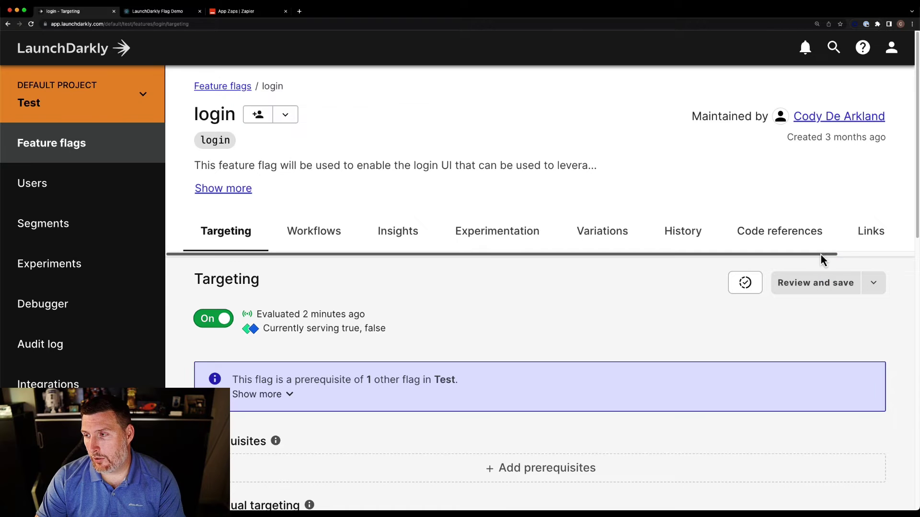
left_click_drag(821, 255, 896, 256)
left_click(860, 232)
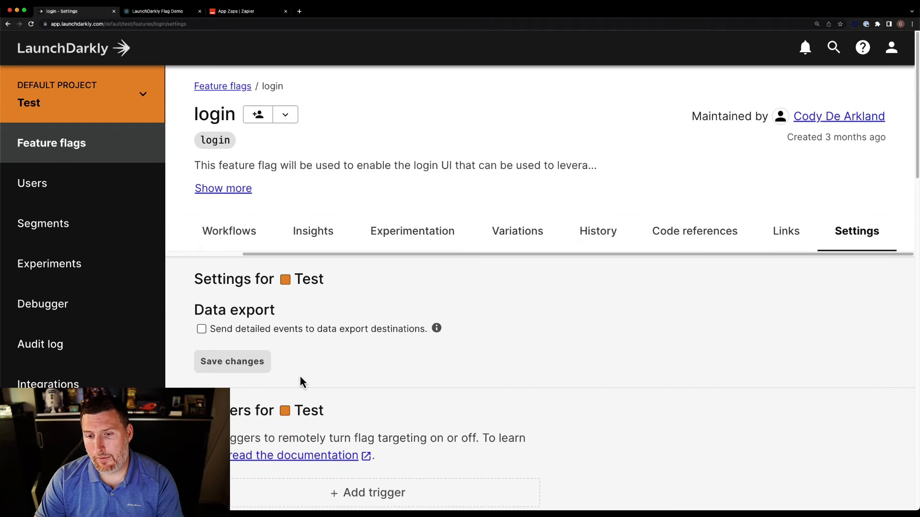
scroll(304, 378, "down", 5)
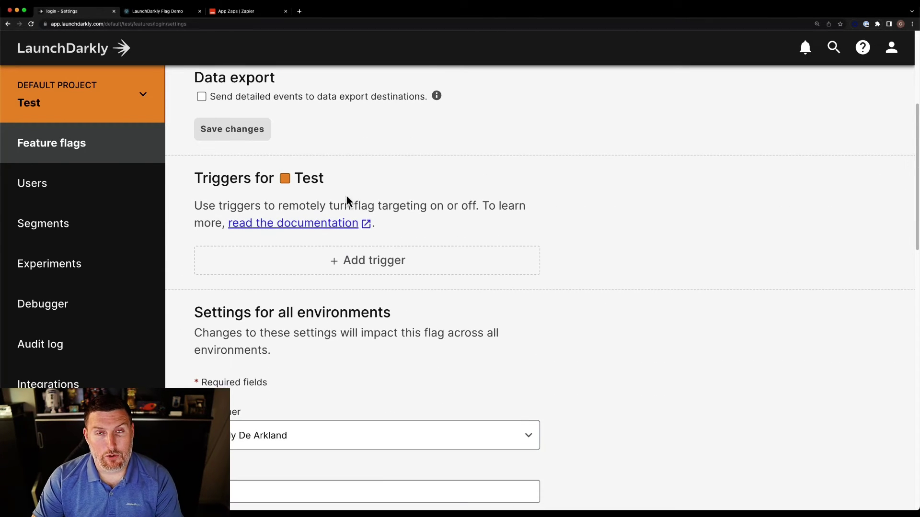
left_click(363, 269)
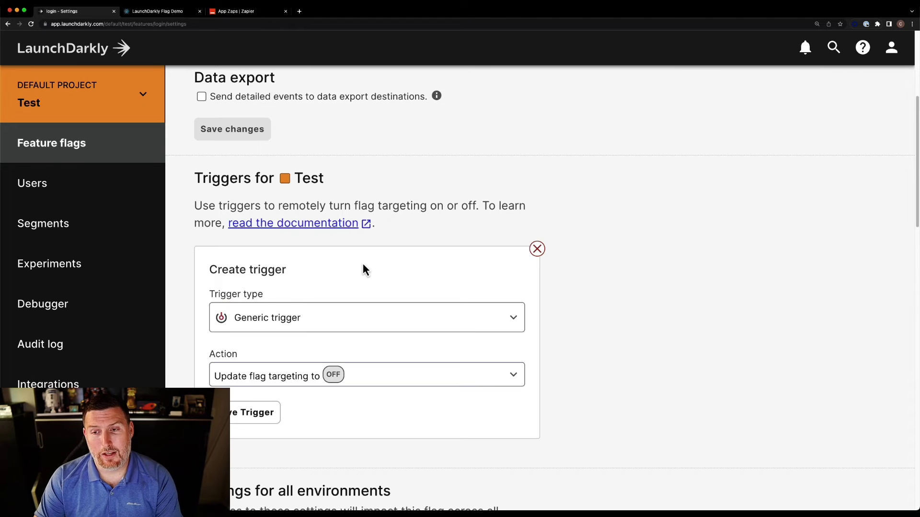
left_click(287, 318)
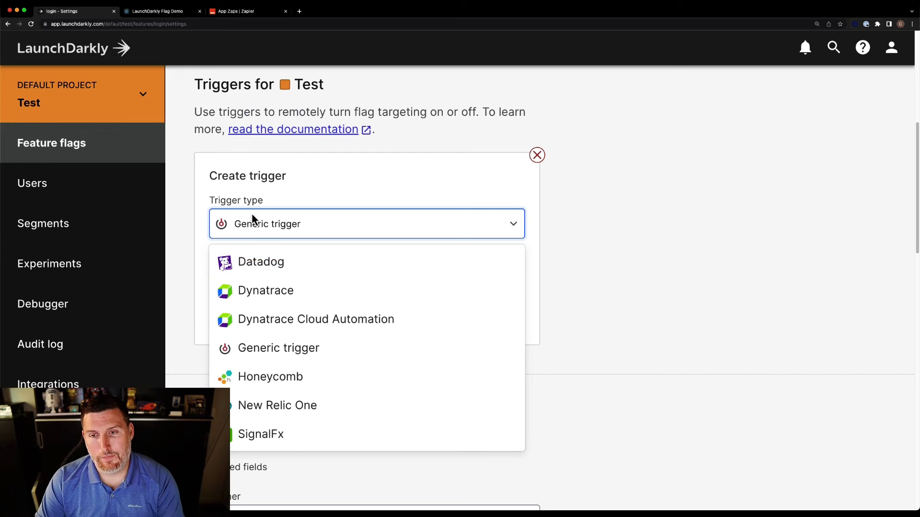
left_click(260, 229)
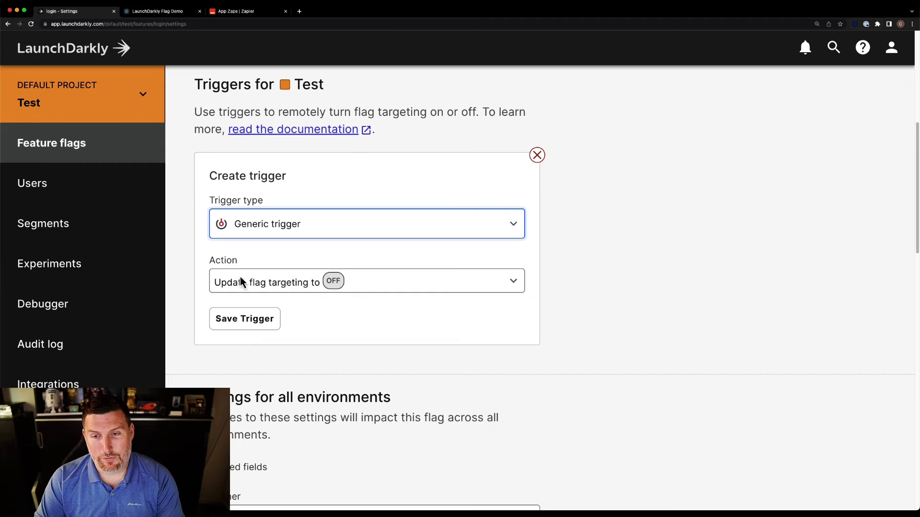
left_click(244, 320)
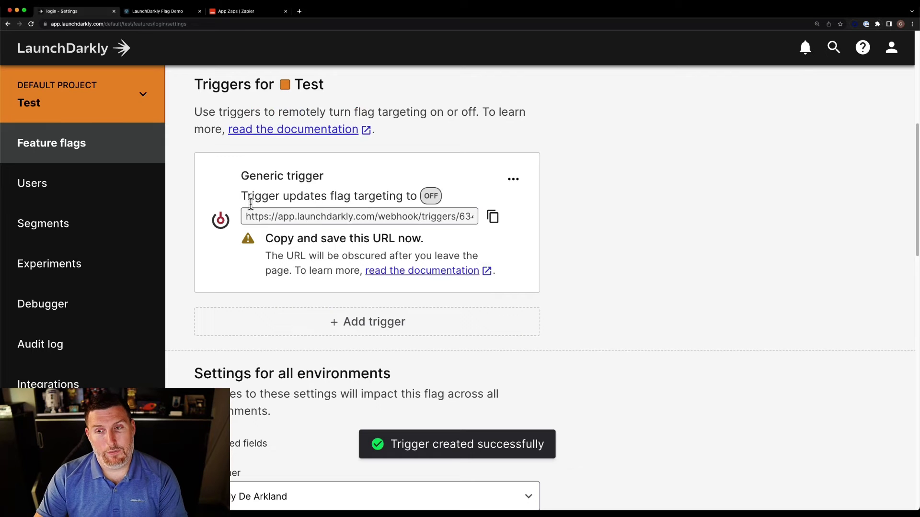
Copy the generic trigger's webhook URL and switch to the terminal with a new session open.
left_click(493, 222)
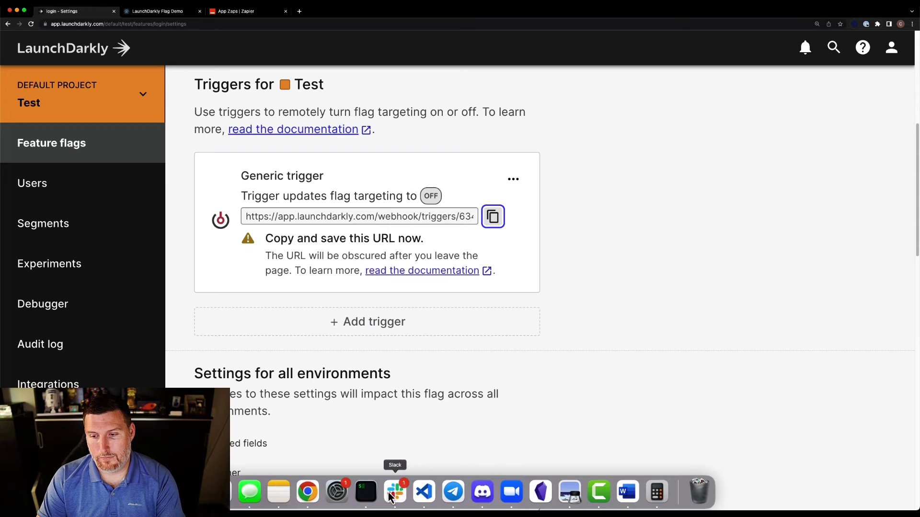
left_click(371, 491)
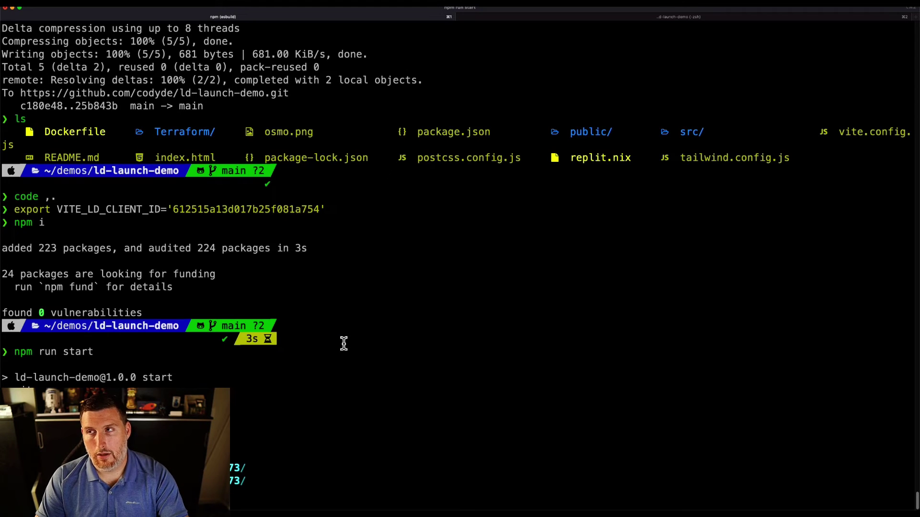
key("super+t")
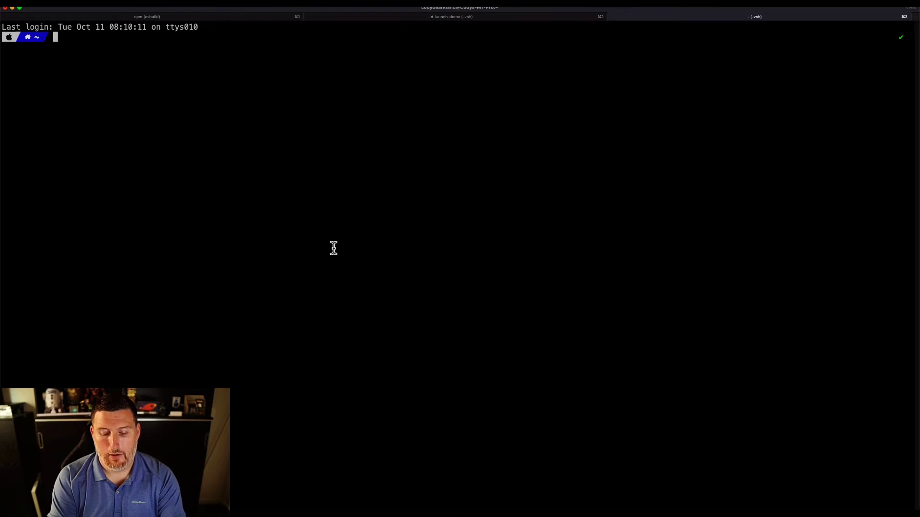
Fire the trigger by running an http POST request to the copied webhook URL with the -d option.
type("http po")
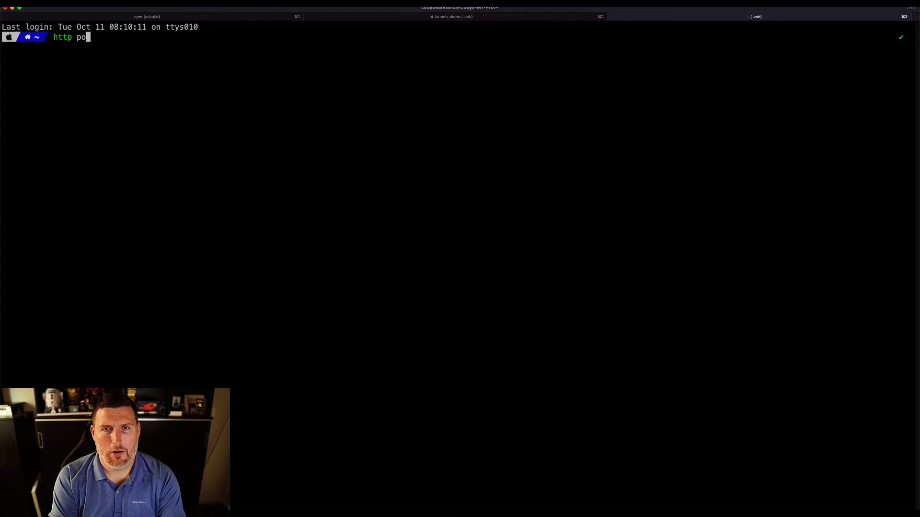
type("st")
key("BackSpace")
key("BackSpace")
key("BackSpace")
key("BackSpace")
type("POST")
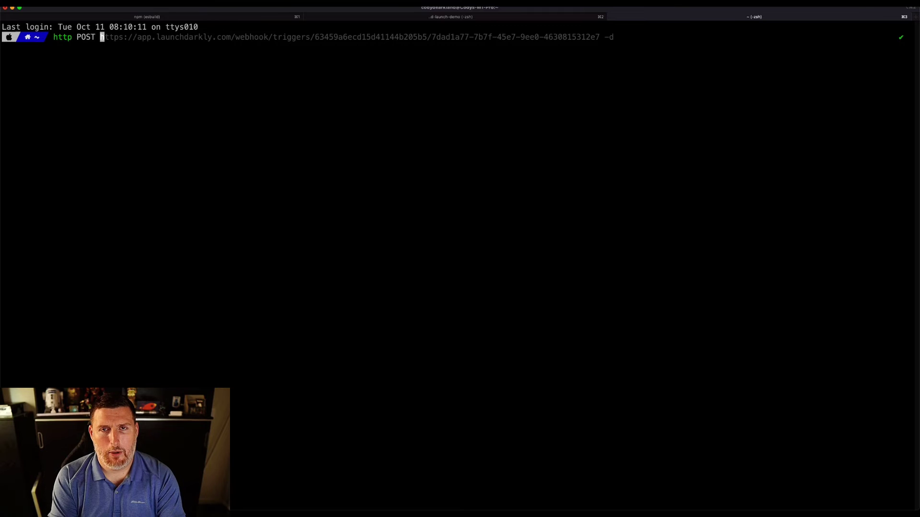
key("super+v")
type("-d")
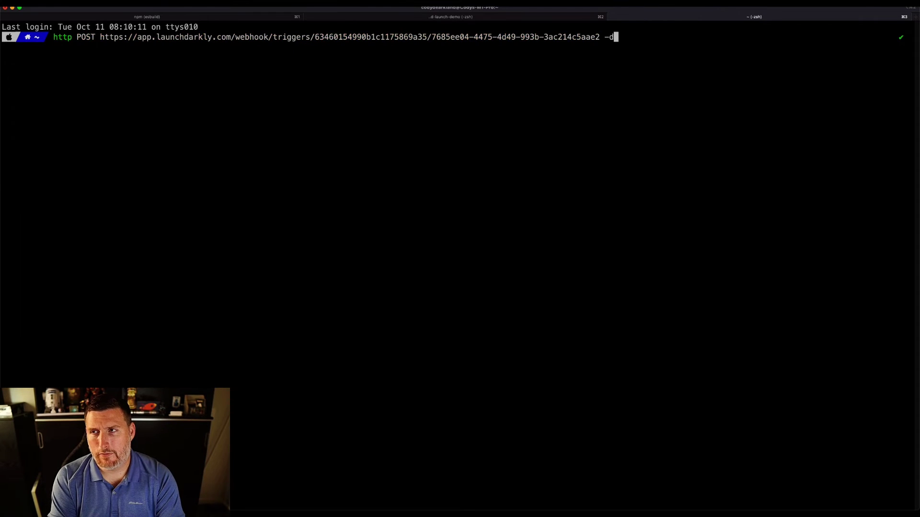
key("Return")
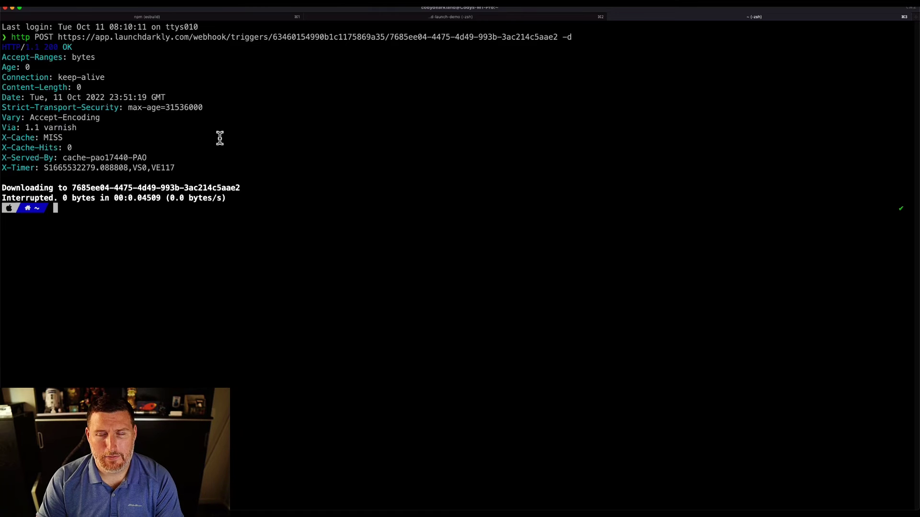
Check the login flag's targeting state in LaunchDarkly's feature flags list and the resulting page in the LaunchDarkly Flag Demo app.
mouse_move(336, 493)
left_click(308, 492)
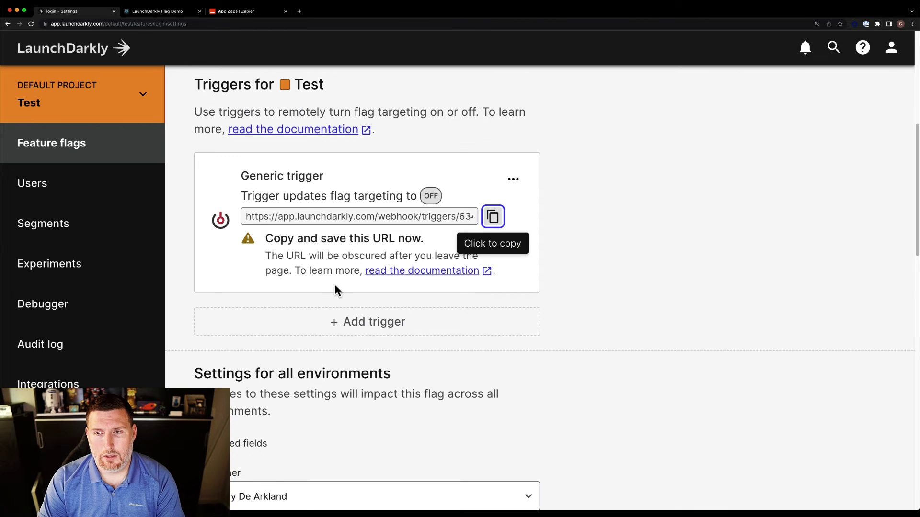
left_click(110, 150)
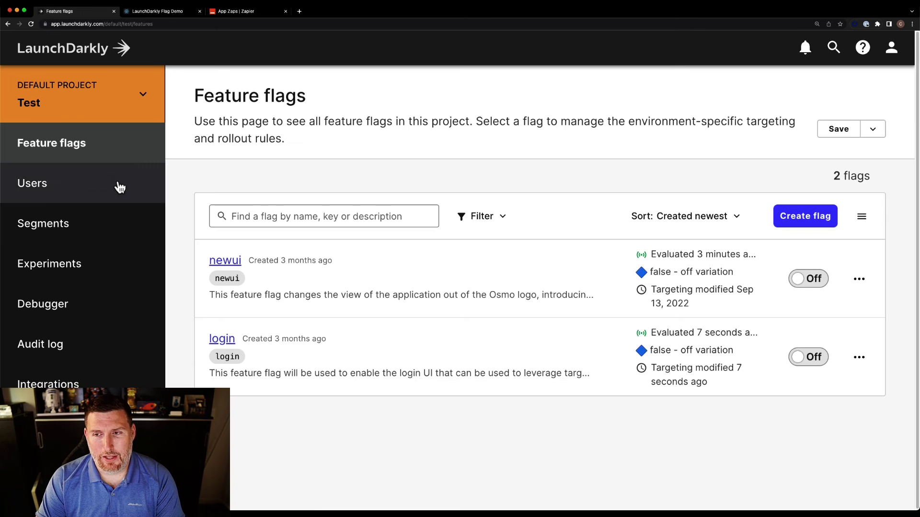
left_click(179, 13)
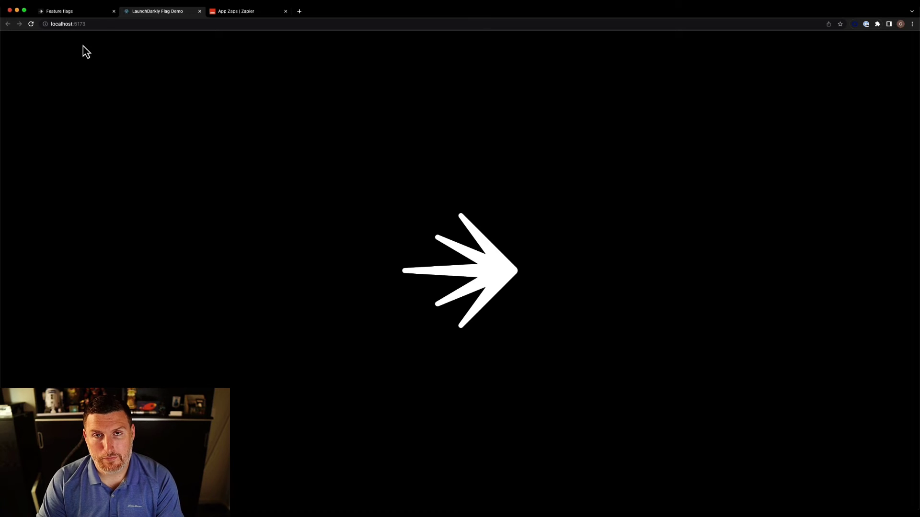
Return to LaunchDarkly and look through the available third-party integrations, from Datadog and Slack App to the Azure services.
left_click(93, 13)
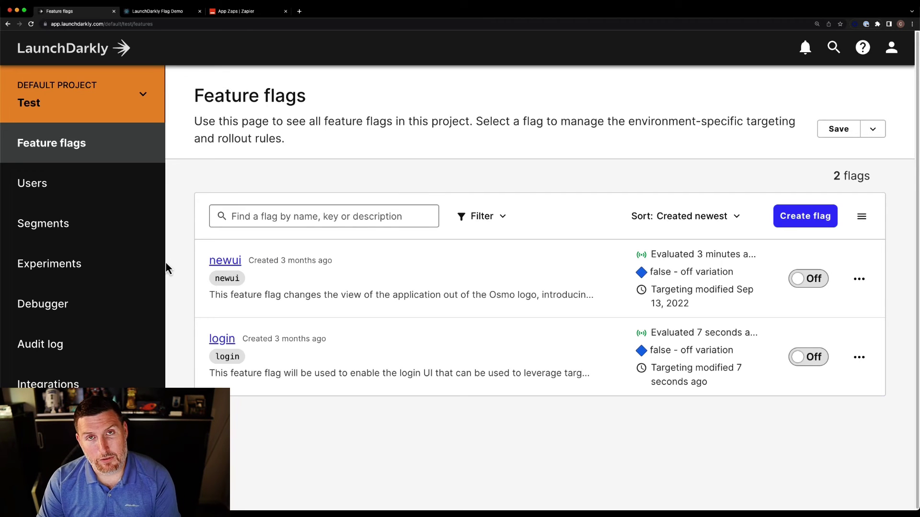
left_click(48, 383)
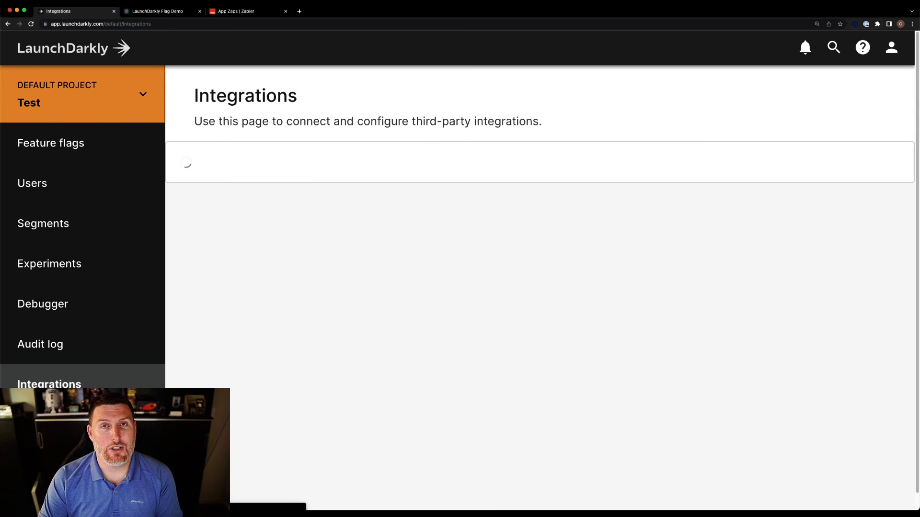
scroll(319, 318, "down", 4)
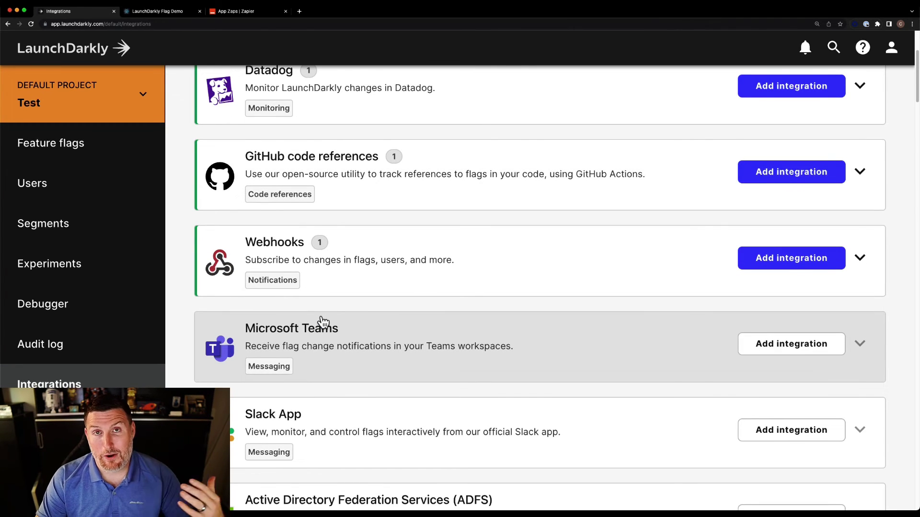
scroll(321, 322, "down", 3)
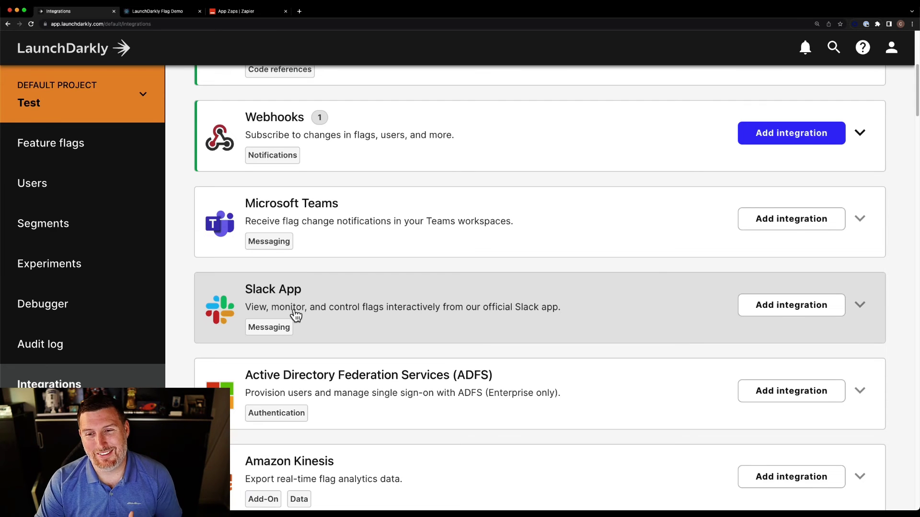
scroll(293, 314, "down", 4)
scroll(298, 323, "down", 5)
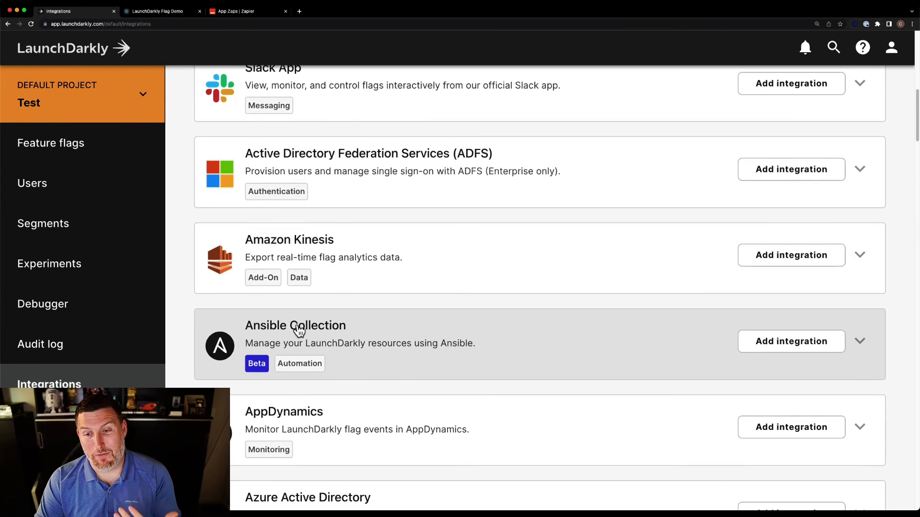
scroll(297, 336, "down", 3)
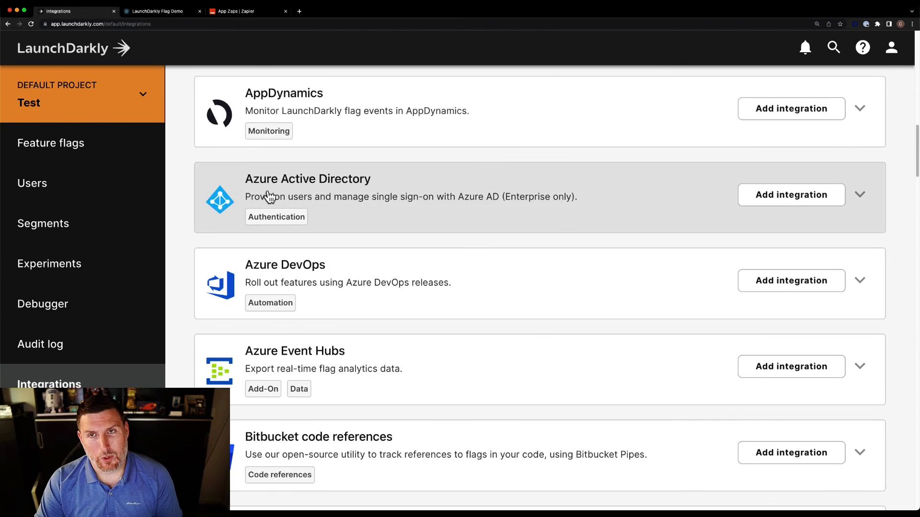
Switch to Zapier and open the Access Token Notification Zap from the Zaps using LaunchDarkly.
left_click(255, 15)
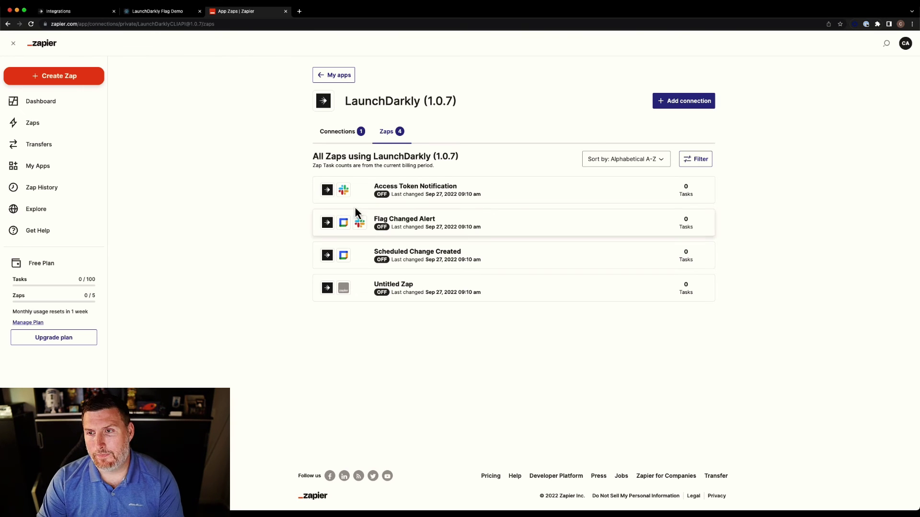
left_click(411, 198)
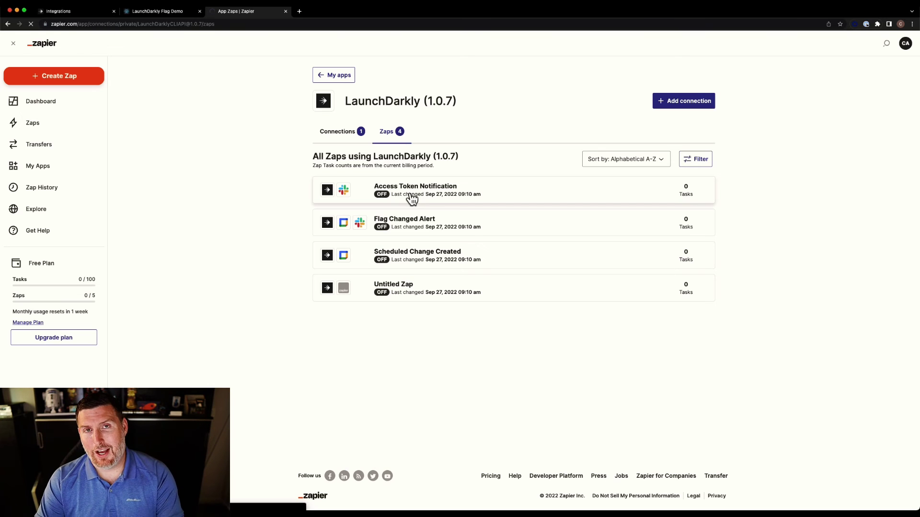